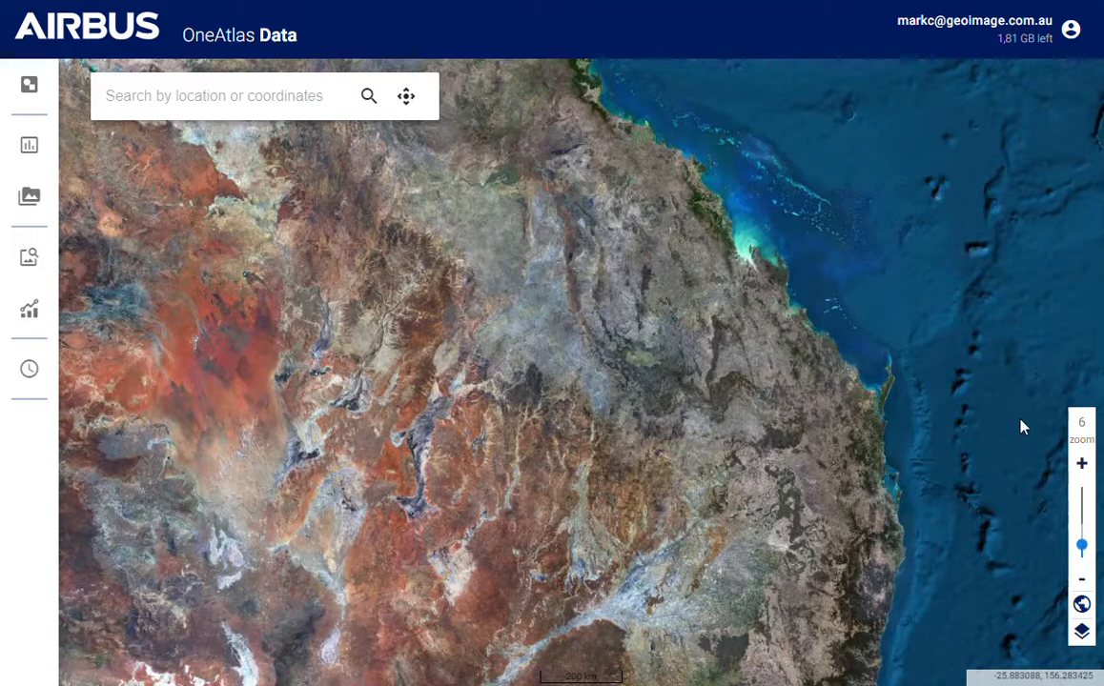
Search for Cloncurry, Queensland, Australia and centre the map on the town at zoom level 14.
drag(486, 391, 450, 361)
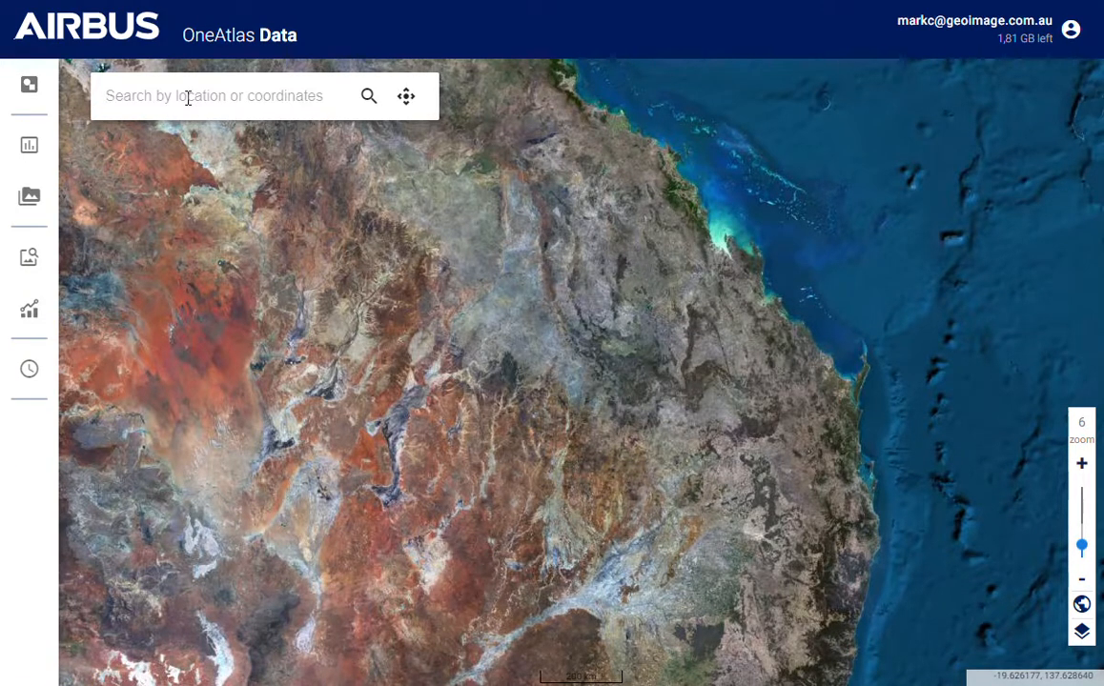
text(c)
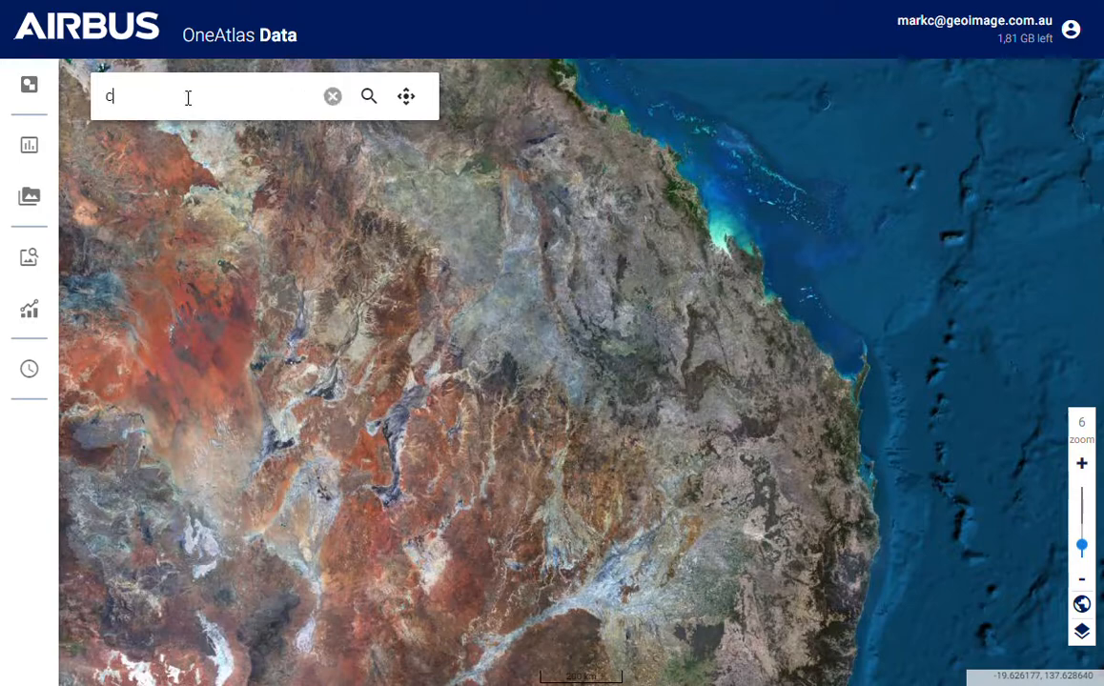
text(lon)
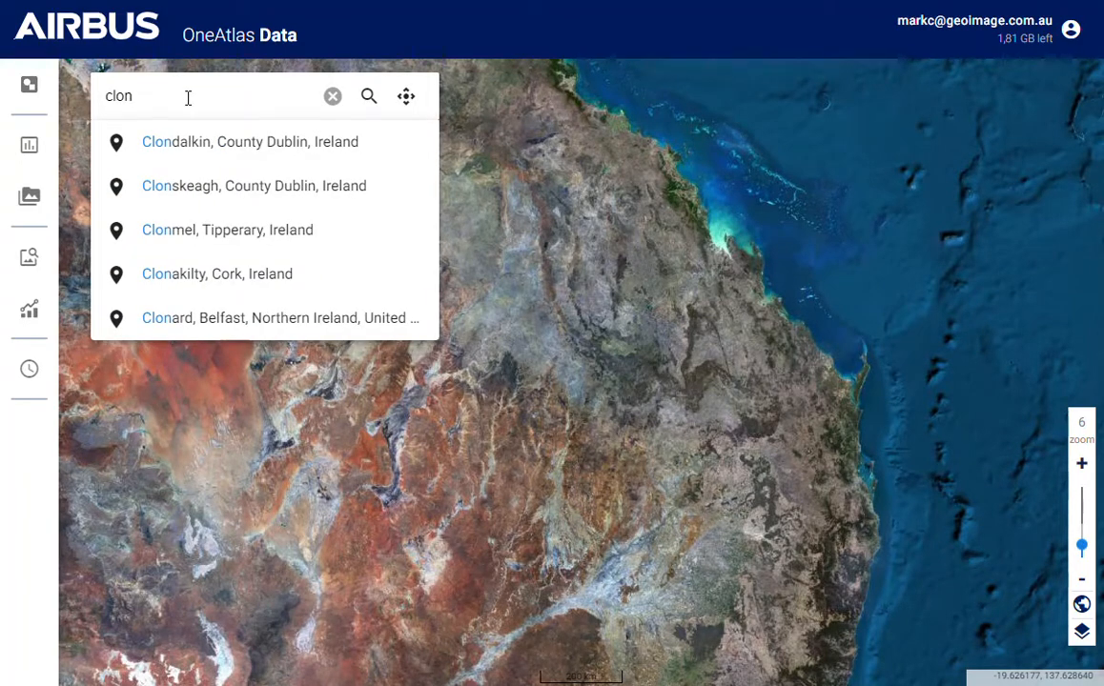
text(c)
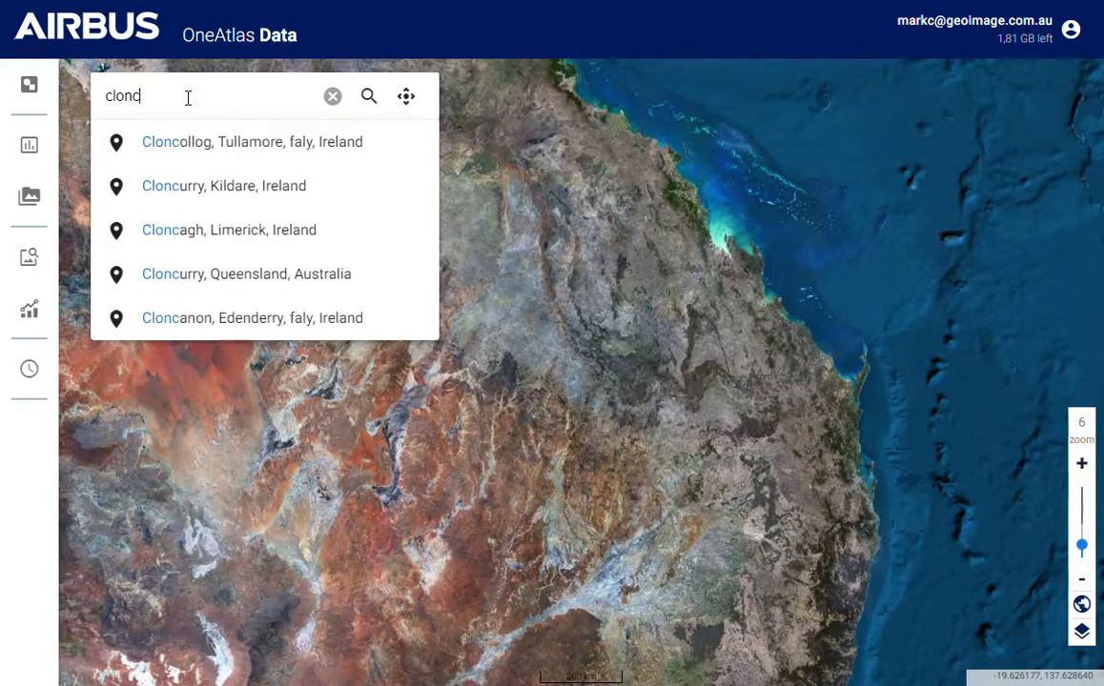
click(217, 276)
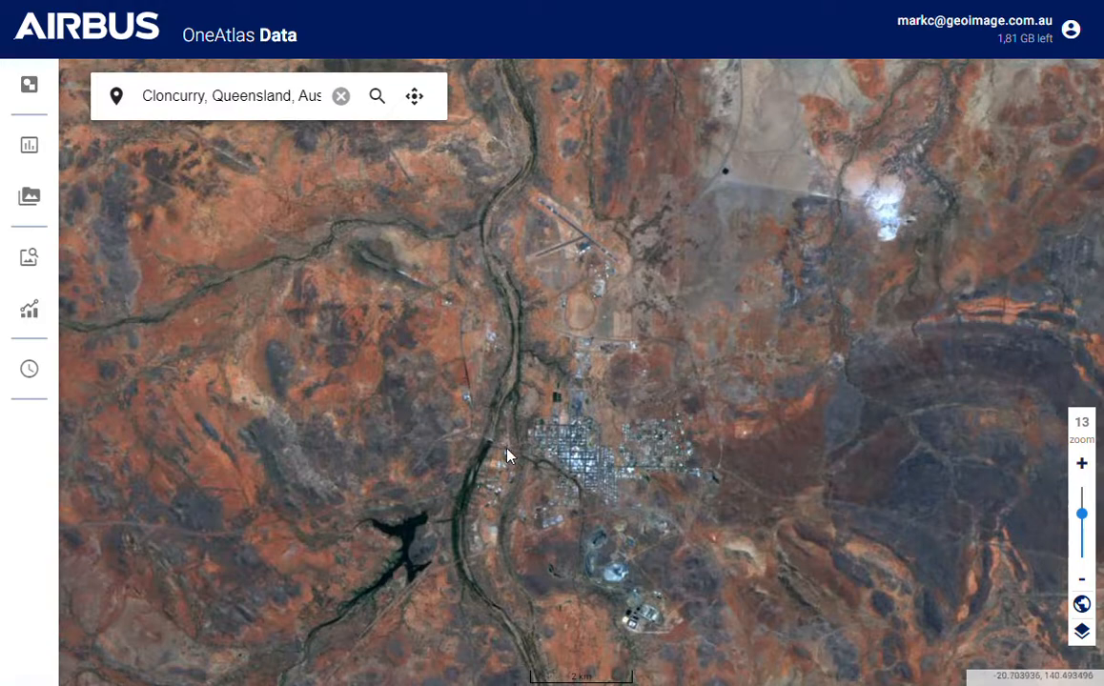
drag(508, 457, 495, 377)
scroll(536, 400, up, 1)
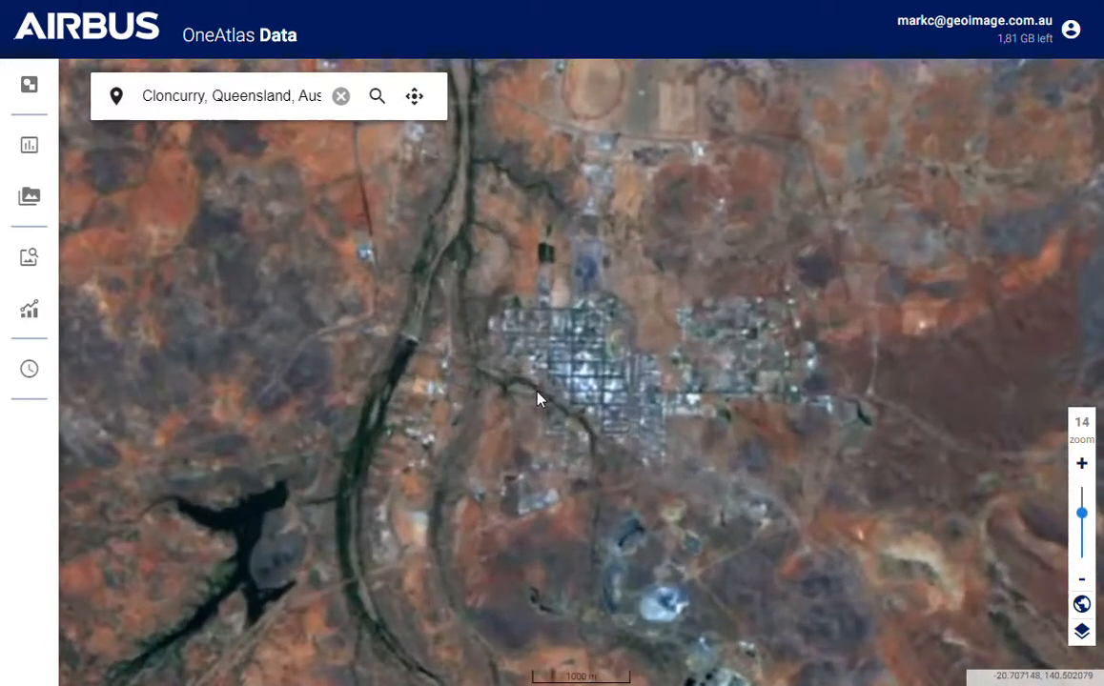
drag(559, 439, 527, 433)
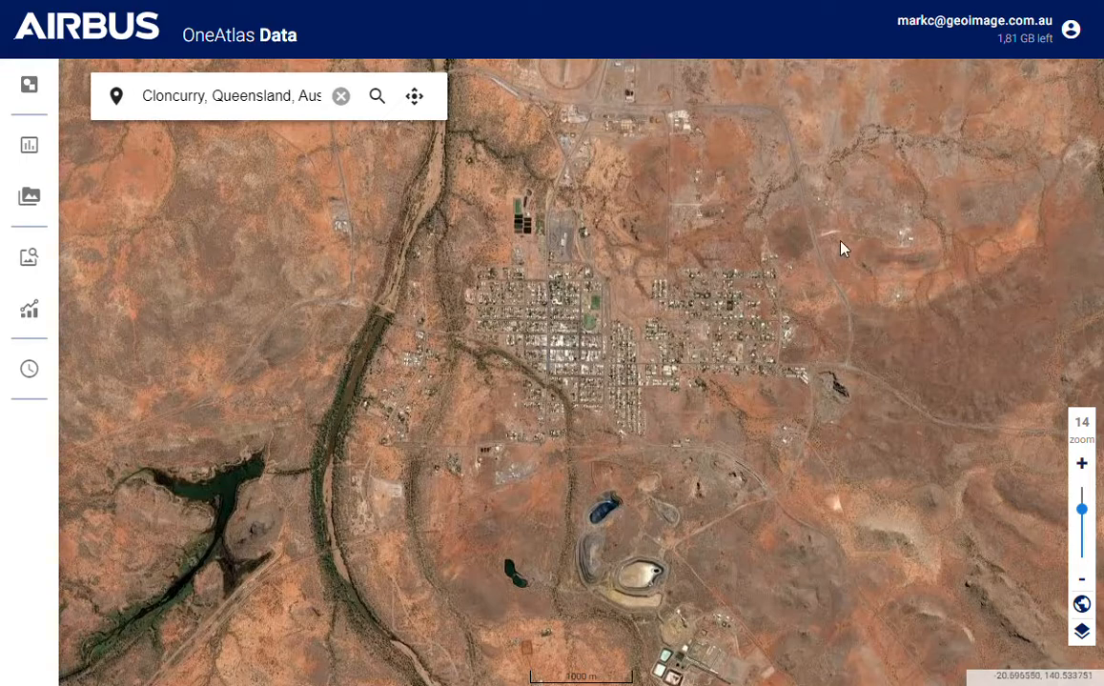
Review the available map layers and their opacity and visibility settings, leaving them as they are.
click(1080, 631)
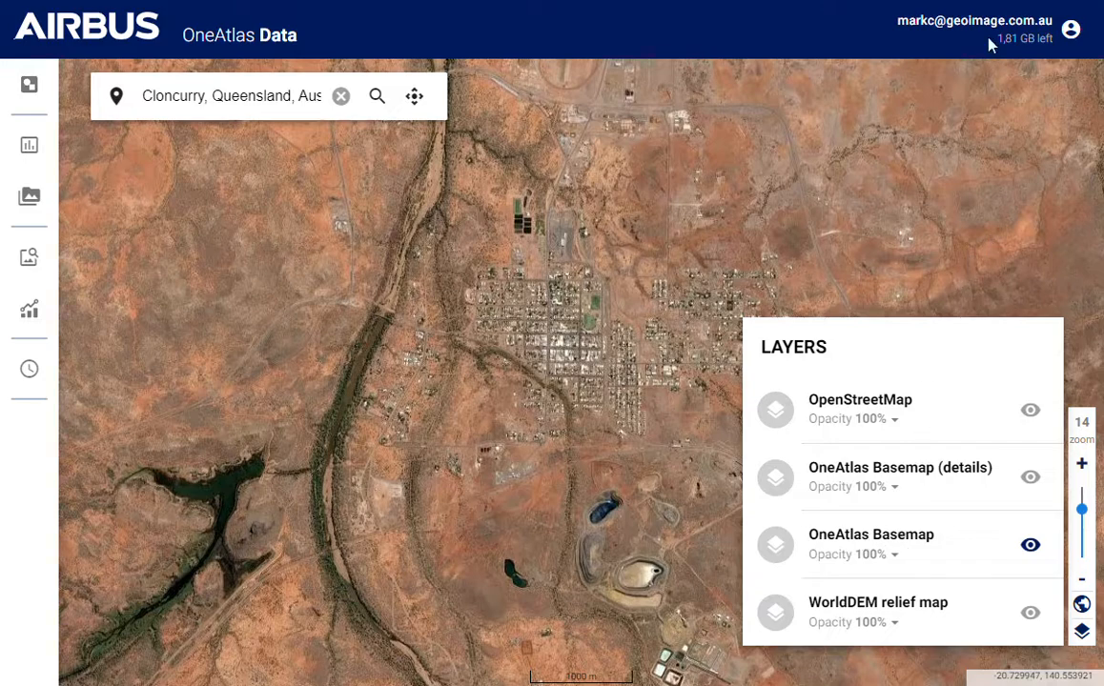
click(635, 468)
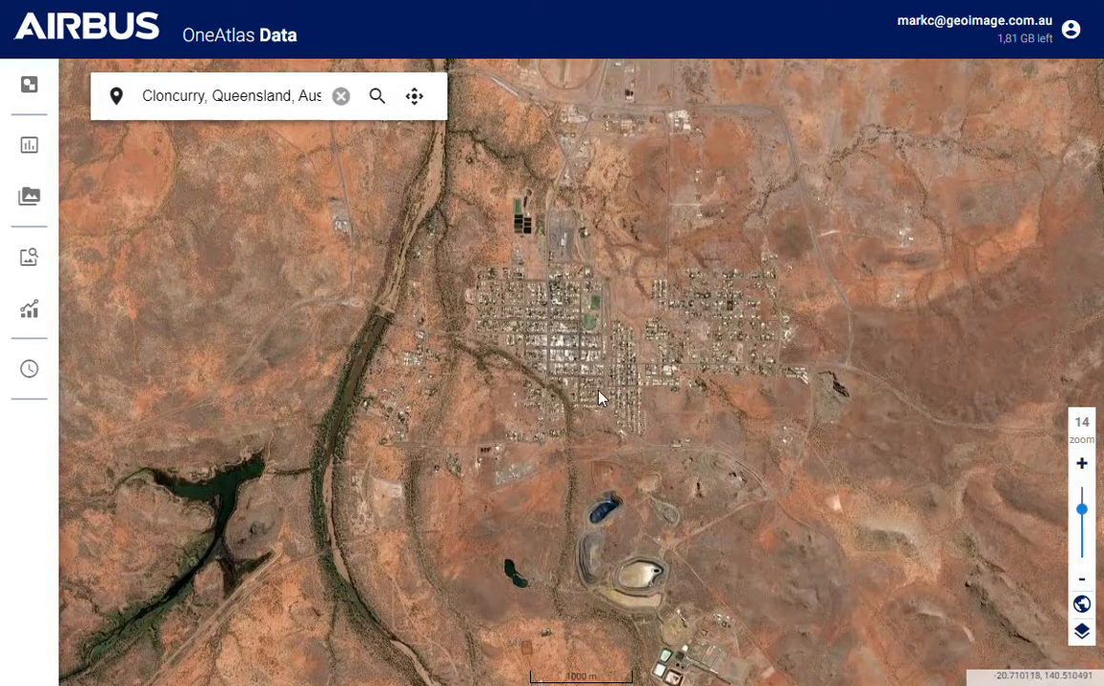
mouse_move(598, 397)
mouse_down()
mouse_move(564, 463)
mouse_move(518, 431)
mouse_move(515, 408)
mouse_move(501, 416)
mouse_move(508, 405)
mouse_move(584, 395)
mouse_up()
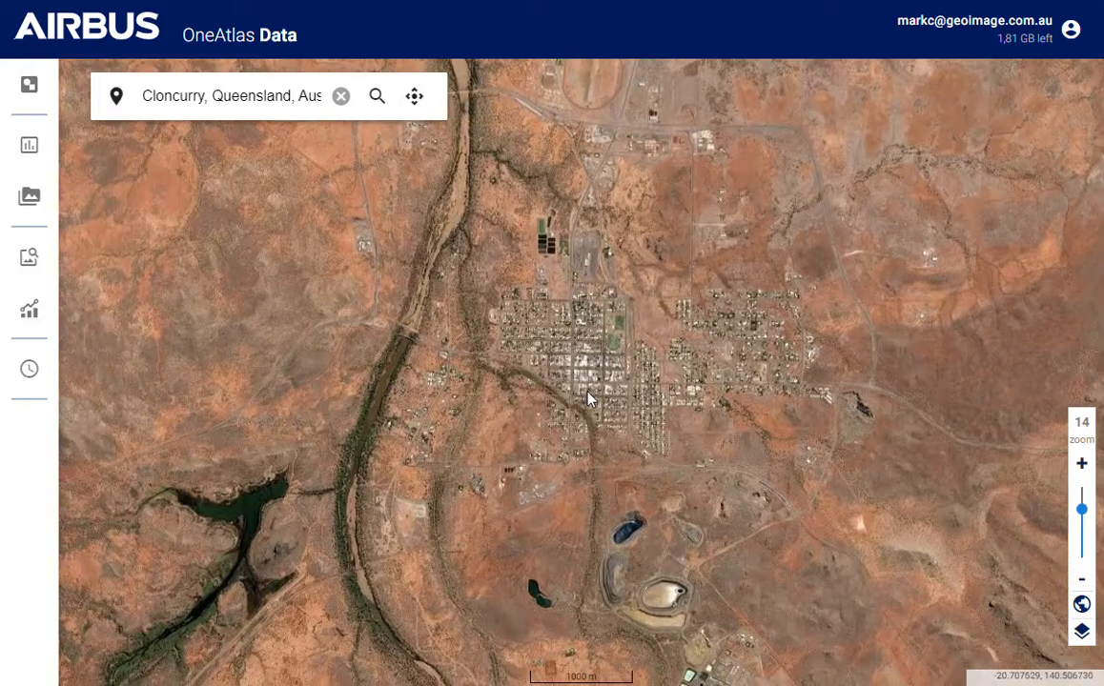
Draw a ten-vertex polygon area of interest of about 11.16 km² around the Cloncurry township and the area north of it.
click(32, 88)
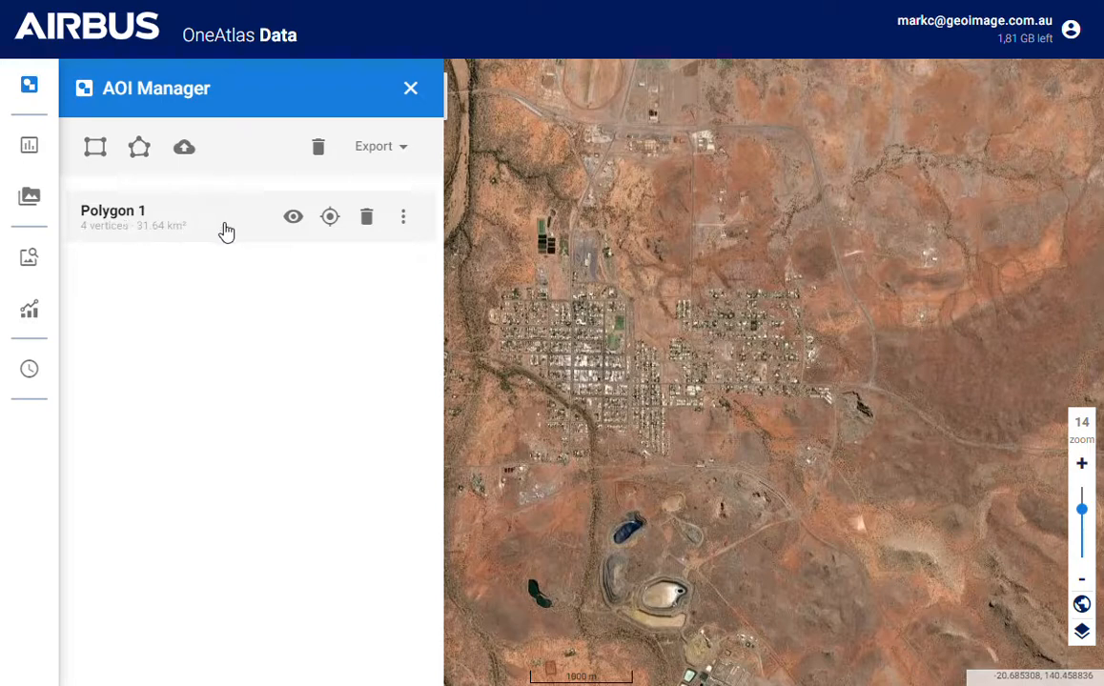
click(139, 152)
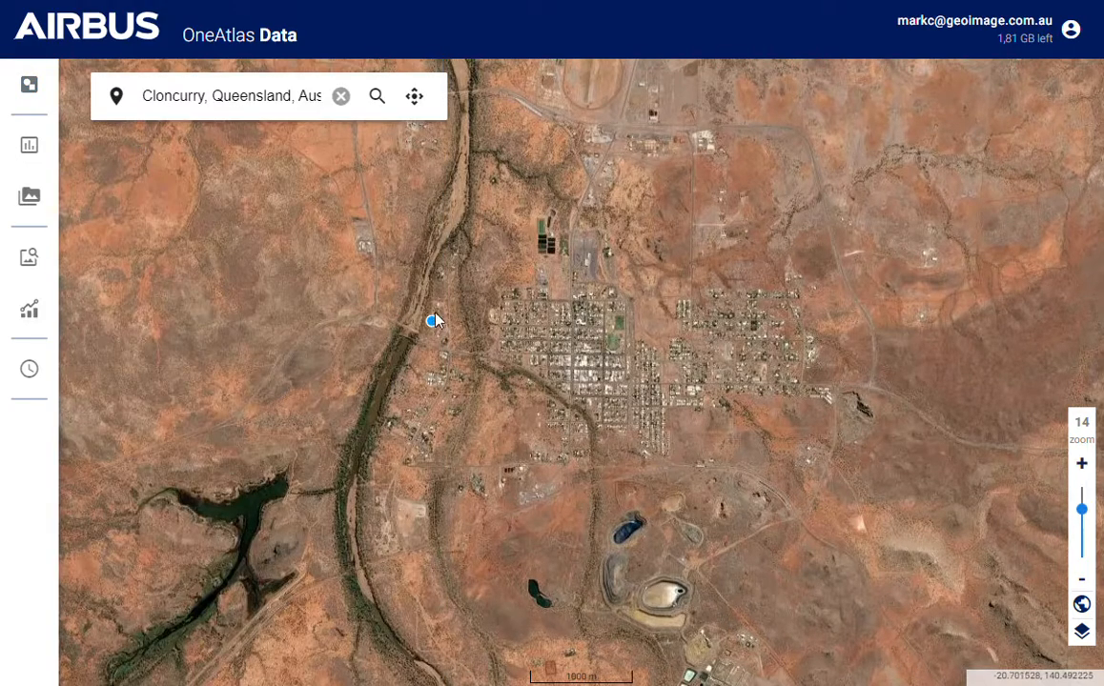
click(488, 108)
click(596, 92)
click(723, 99)
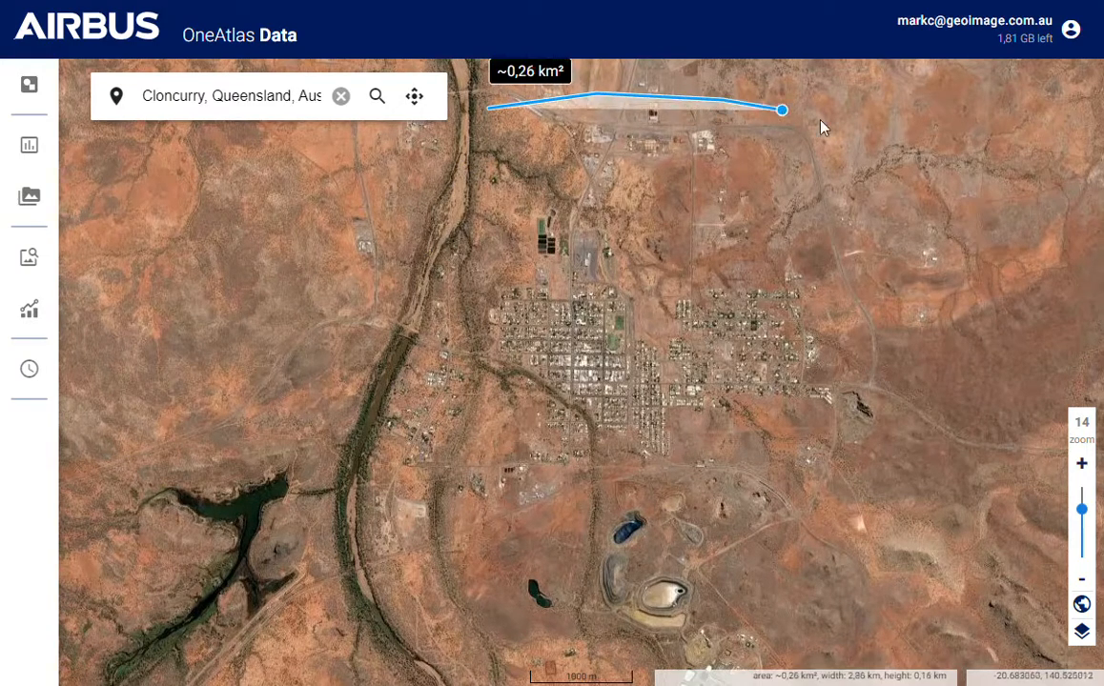
click(830, 119)
click(858, 237)
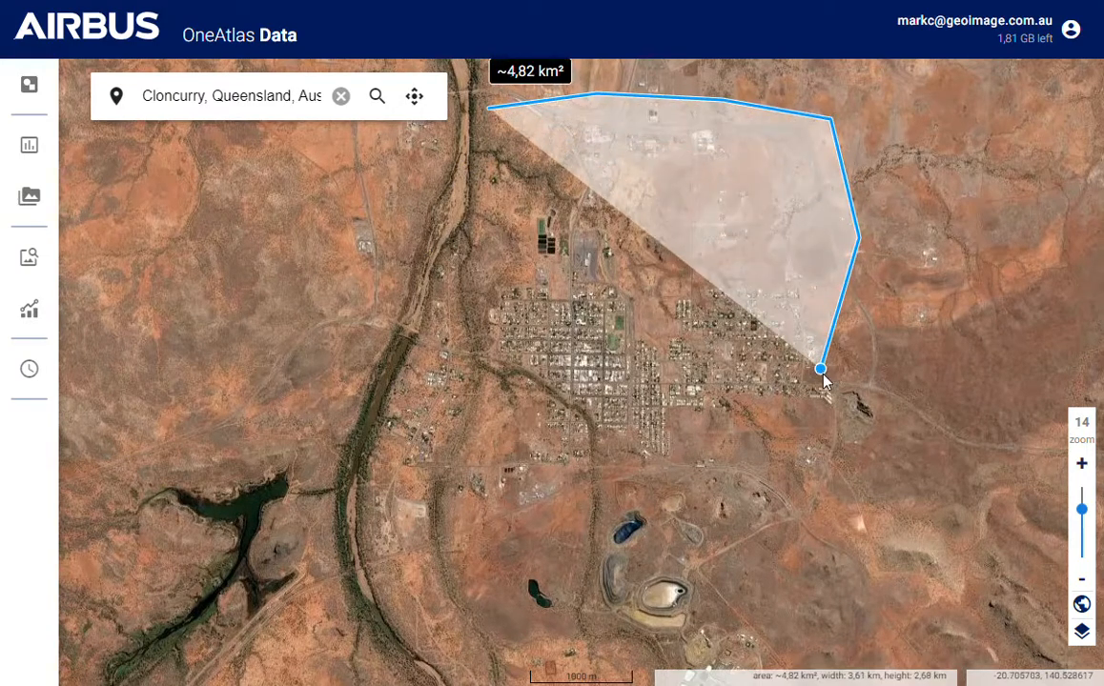
click(810, 431)
click(675, 428)
click(658, 474)
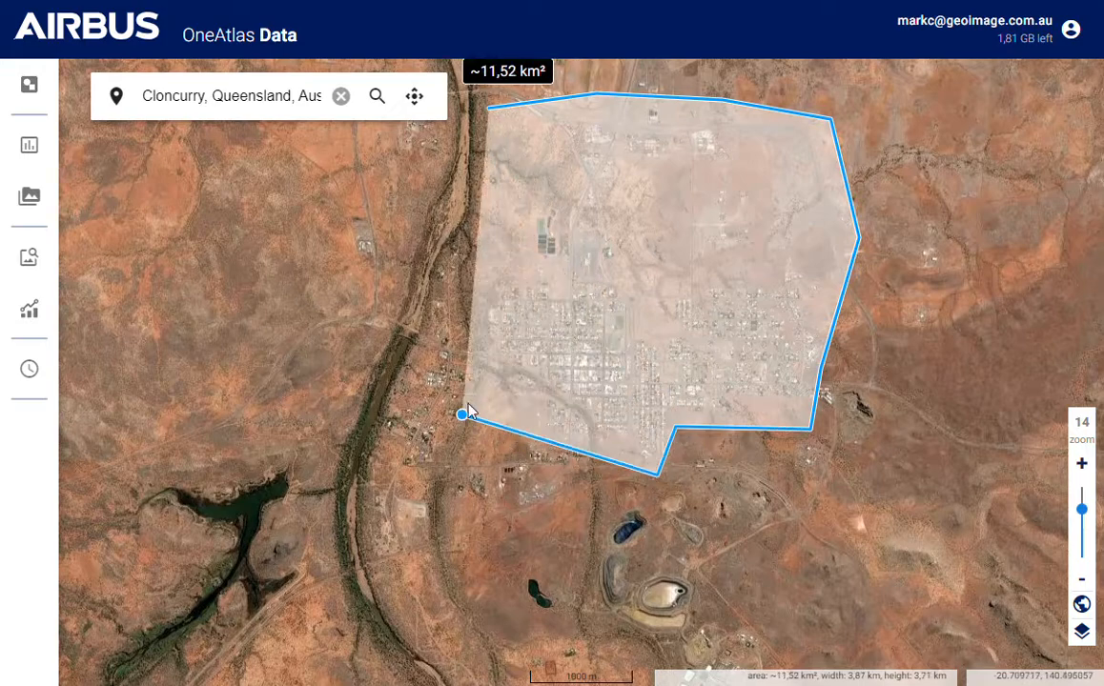
click(429, 304)
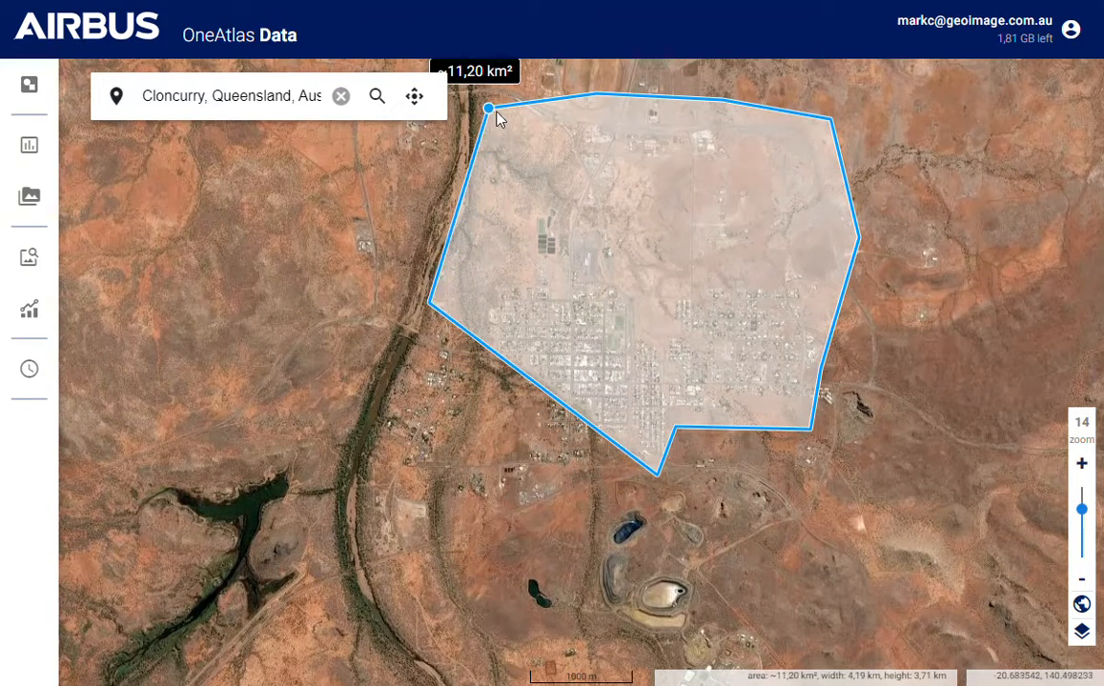
click(488, 109)
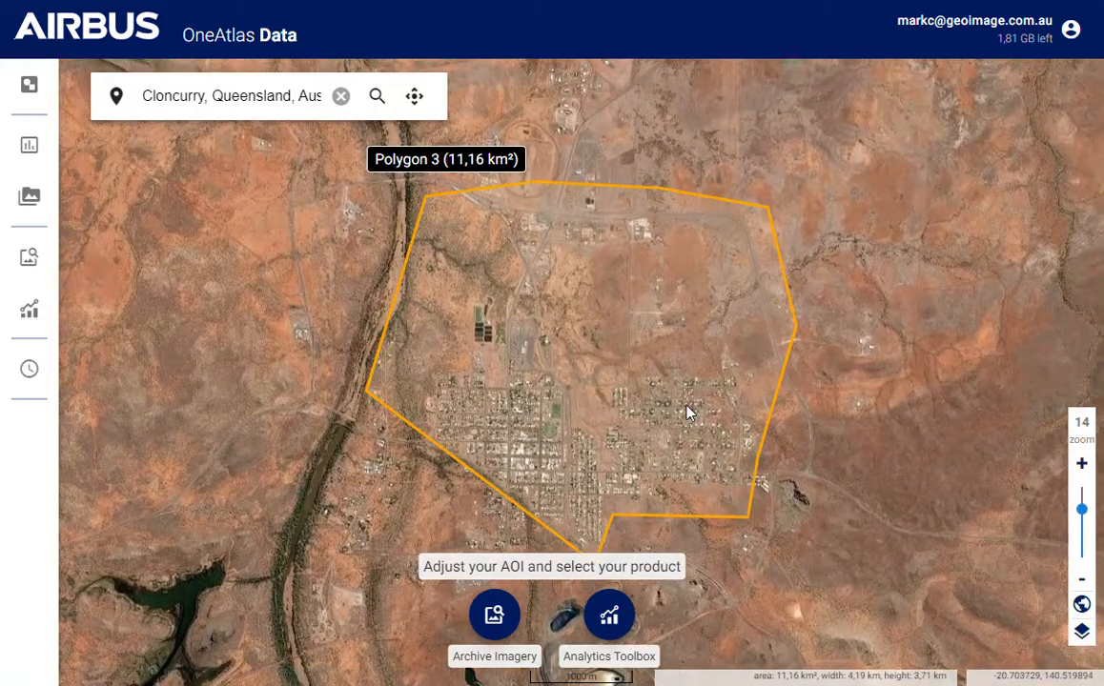
Check the newly drawn polygon in the list of saved areas of interest, then return to it on the map.
click(30, 88)
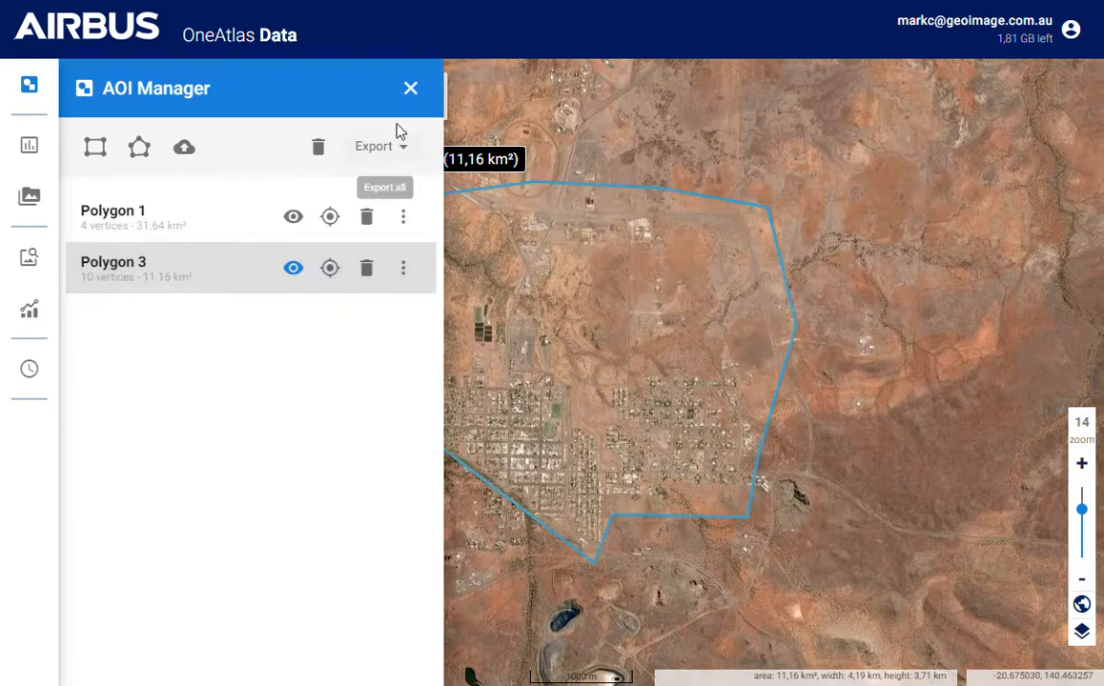
click(410, 89)
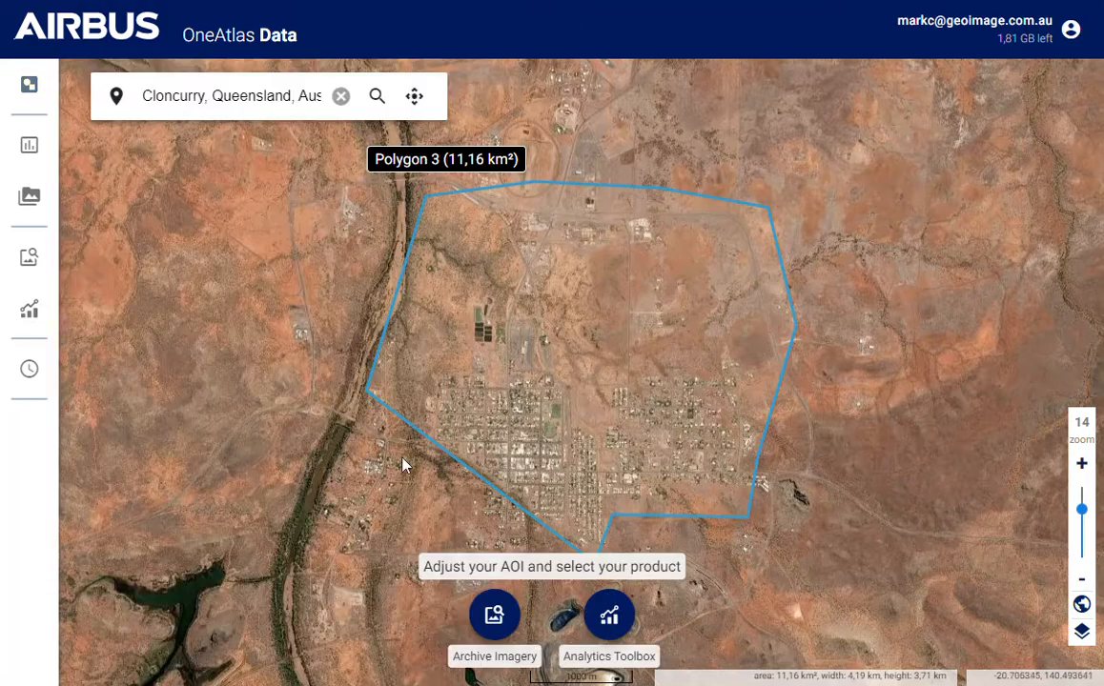
drag(535, 417, 547, 391)
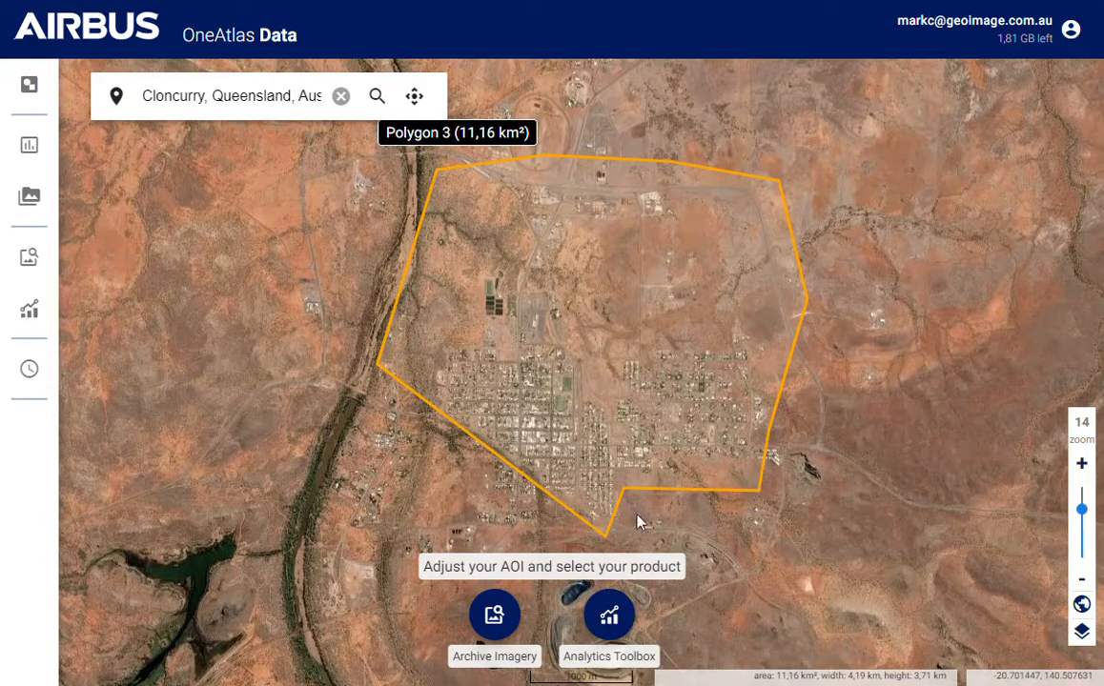
Search the archive imagery for the drawn polygon, show the 05 Jan 2022 Pléiades footprint and browse the listed scenes.
click(496, 619)
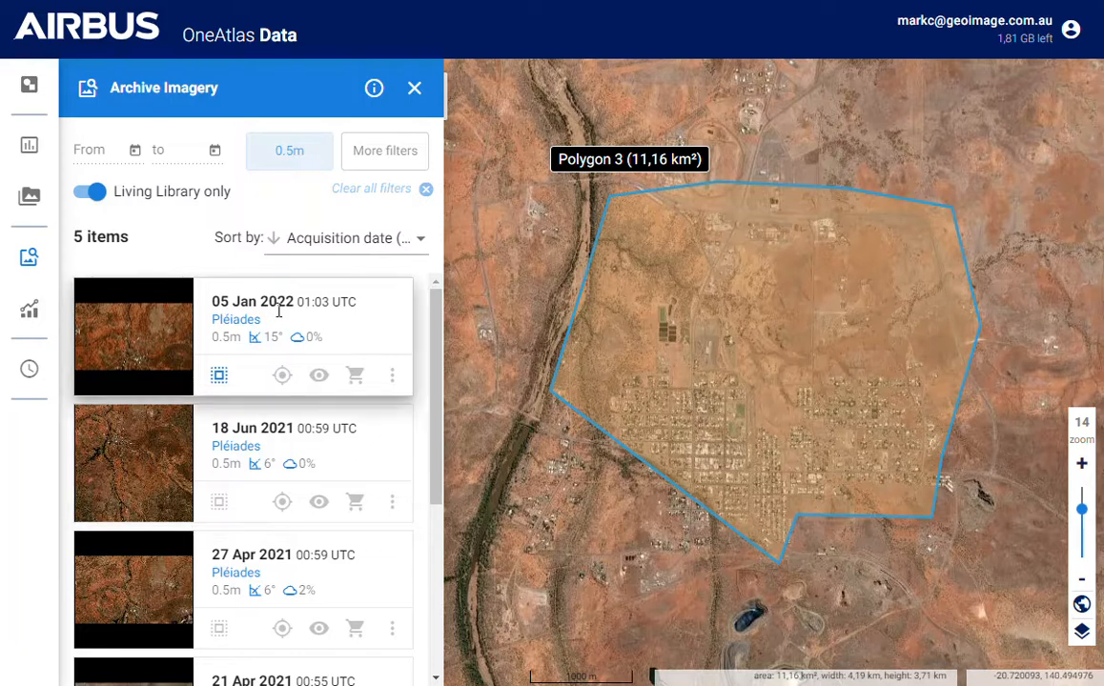
click(219, 374)
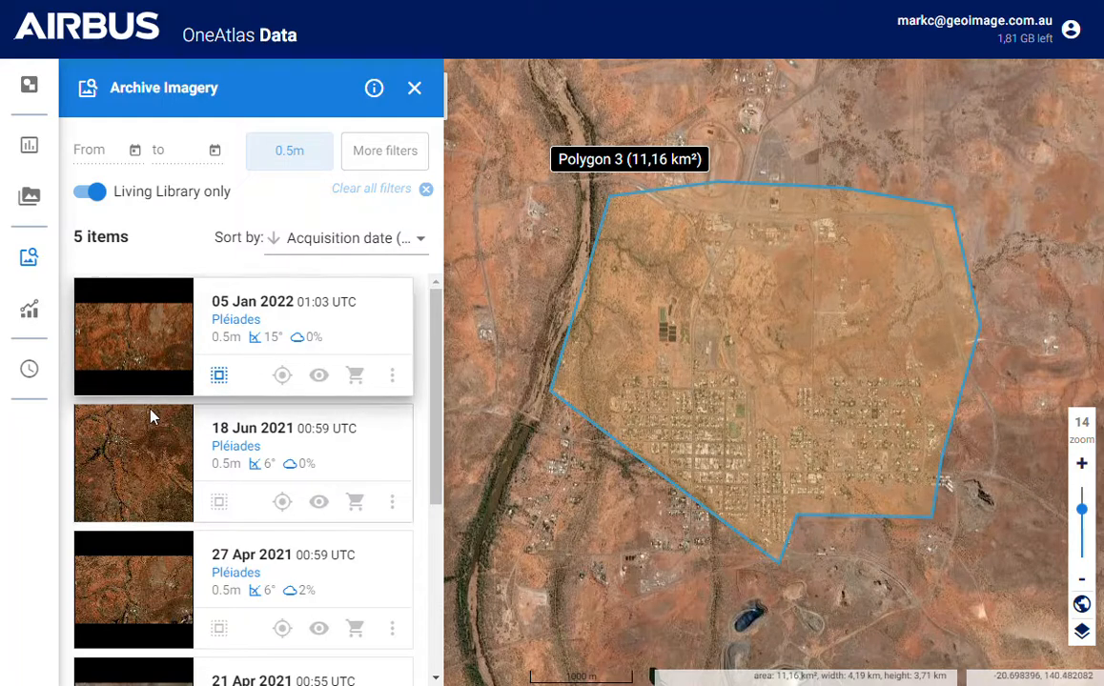
scroll(178, 566, down, 2)
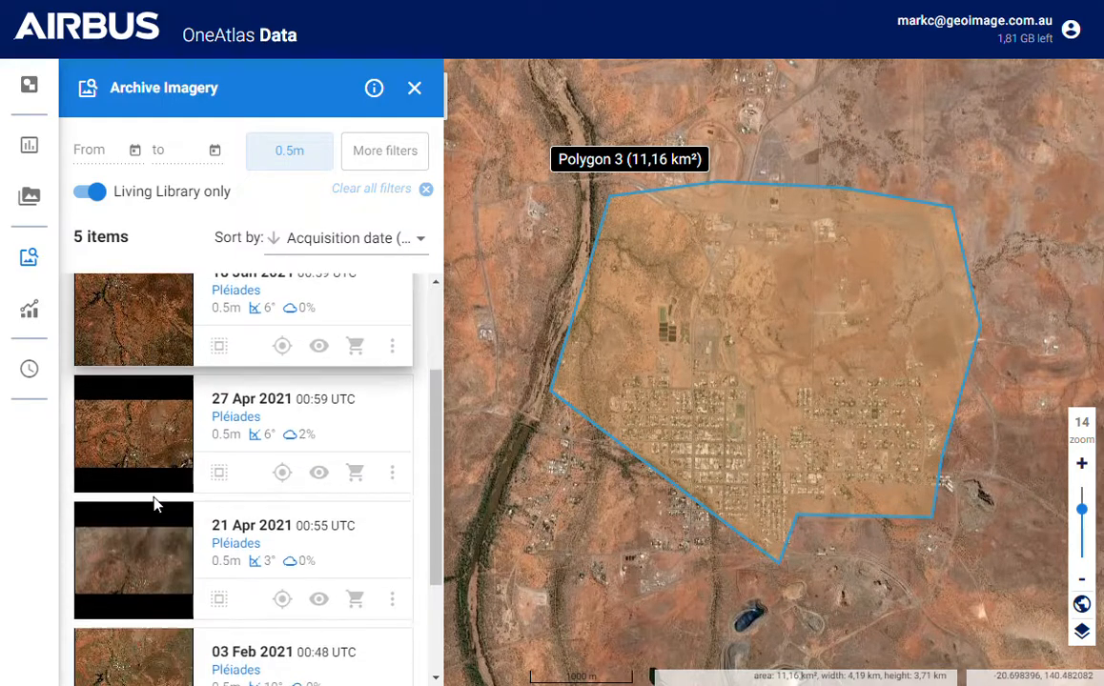
scroll(148, 634, down, 2)
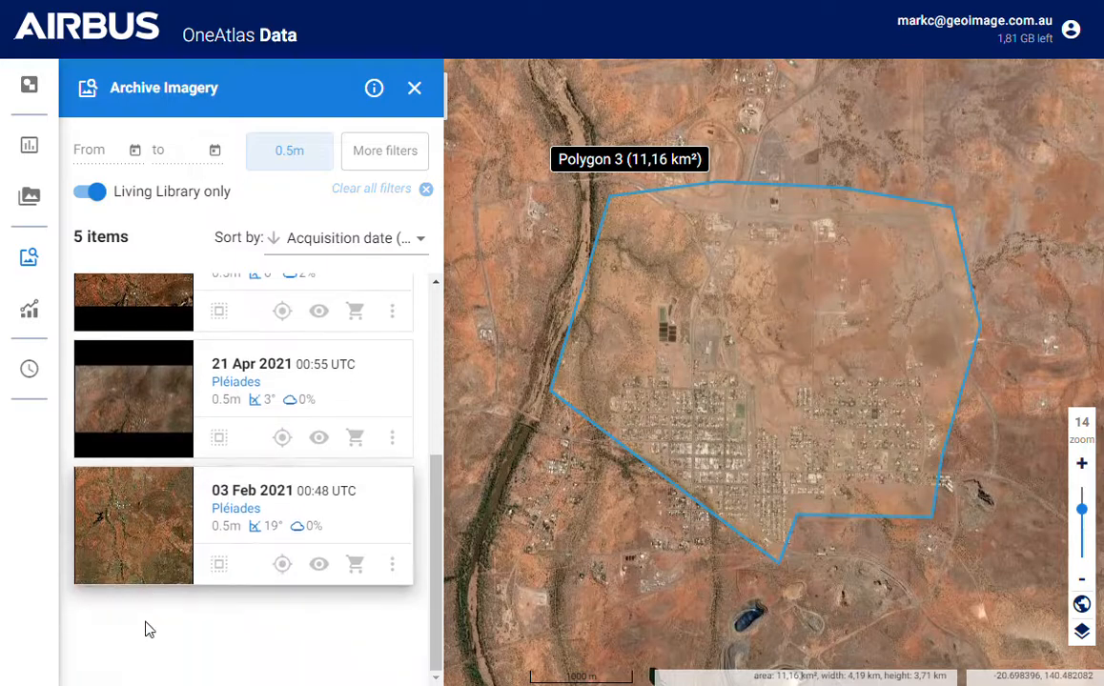
scroll(155, 410, up, 4)
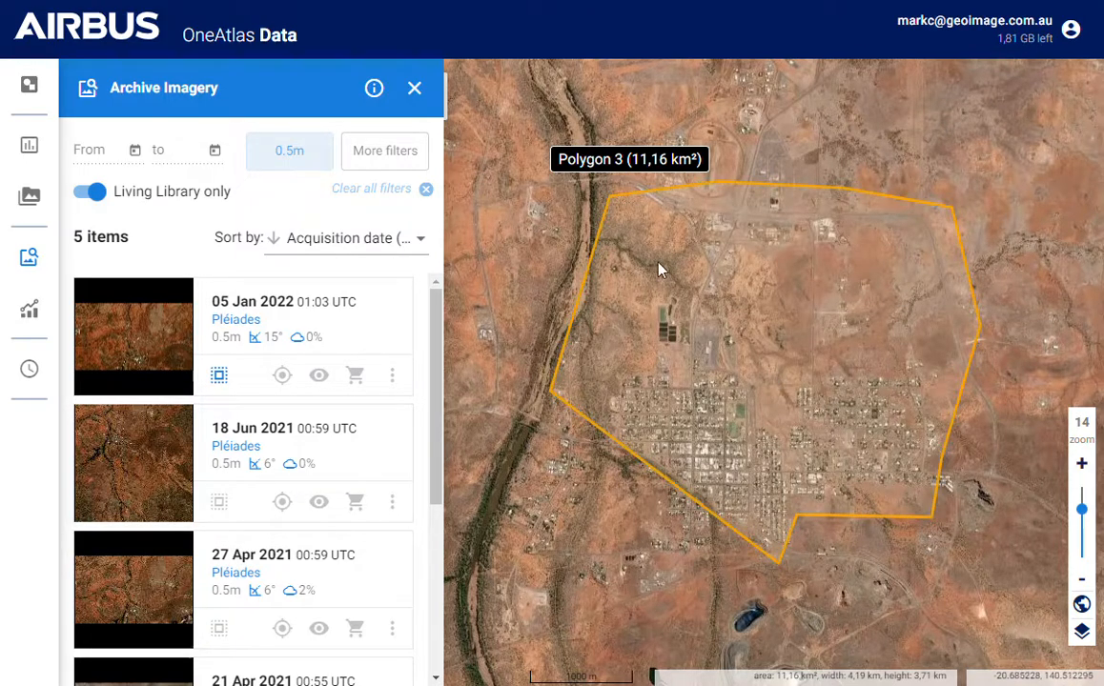
Stream the 05 Jan 2022 Pléiades image over the polygon, accepting the data consumption notice.
click(318, 378)
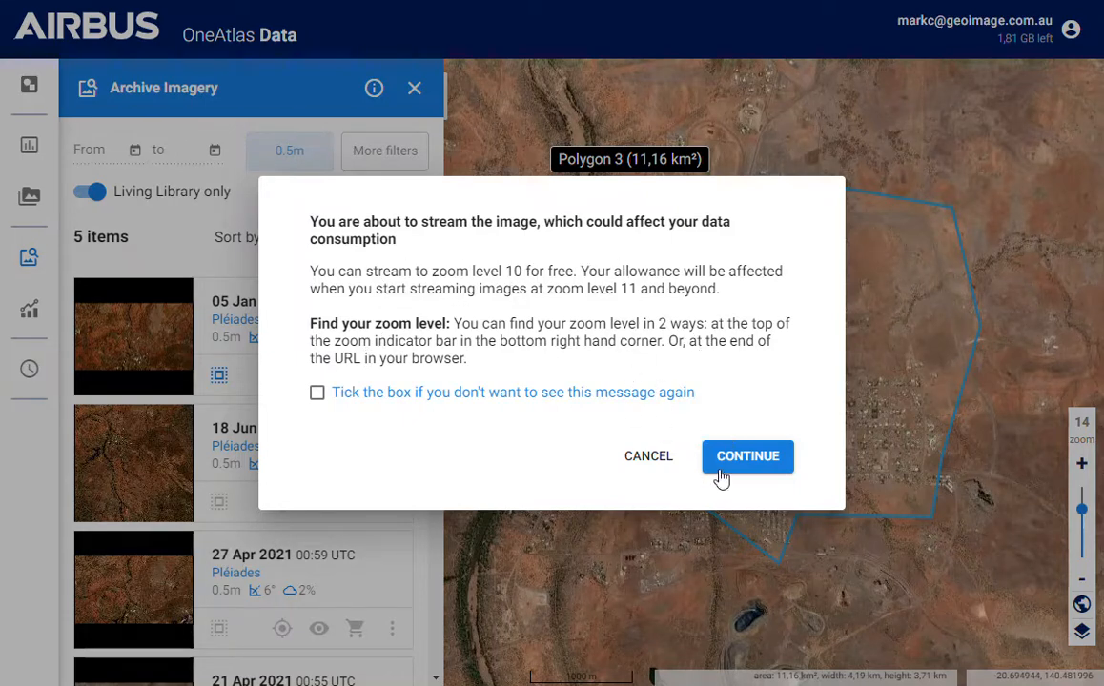
click(747, 458)
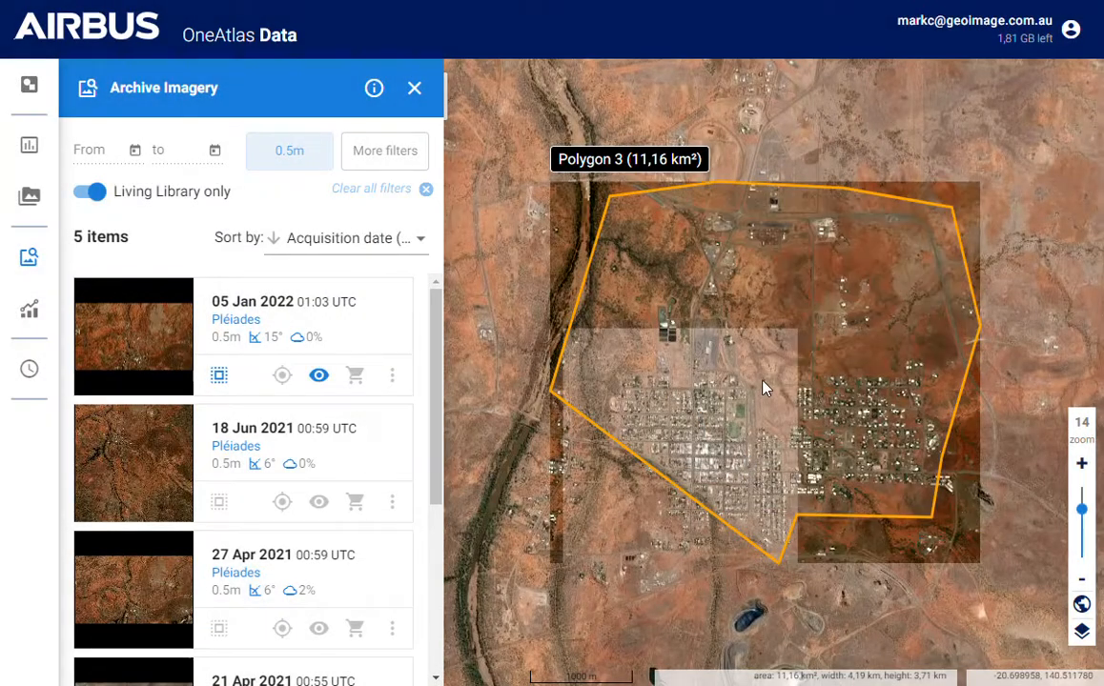
Examine the streamed image at zoom level 17, covering the roads, buildings and yards in the area of interest.
drag(774, 362, 728, 427)
scroll(731, 388, up, 1)
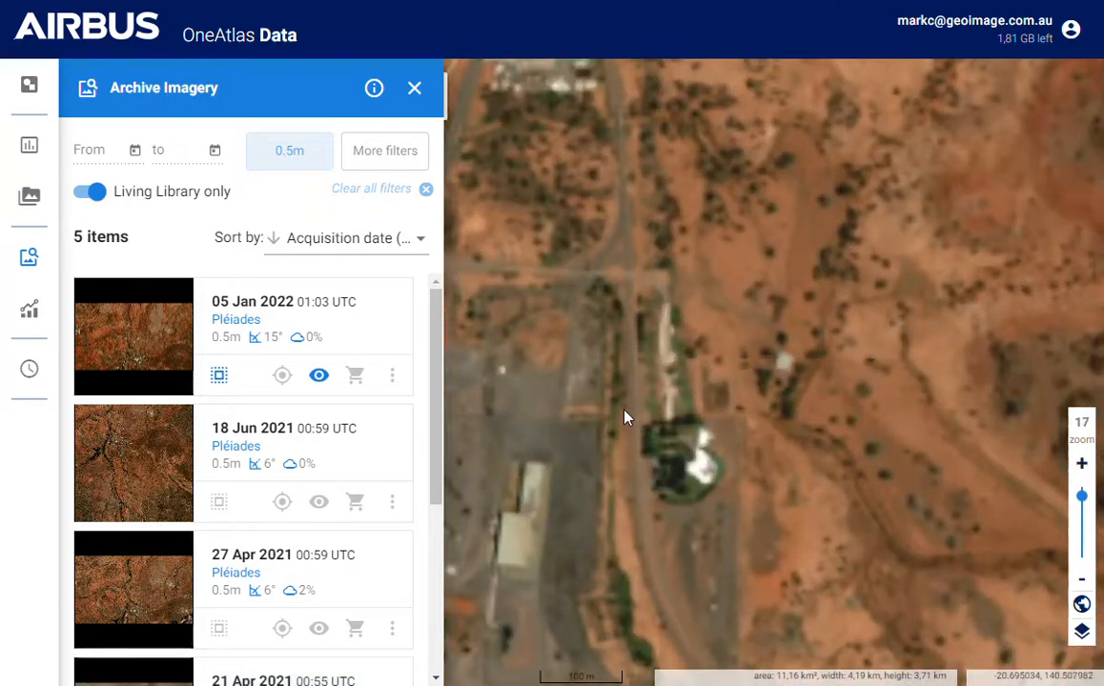
drag(626, 419, 650, 399)
drag(812, 285, 749, 387)
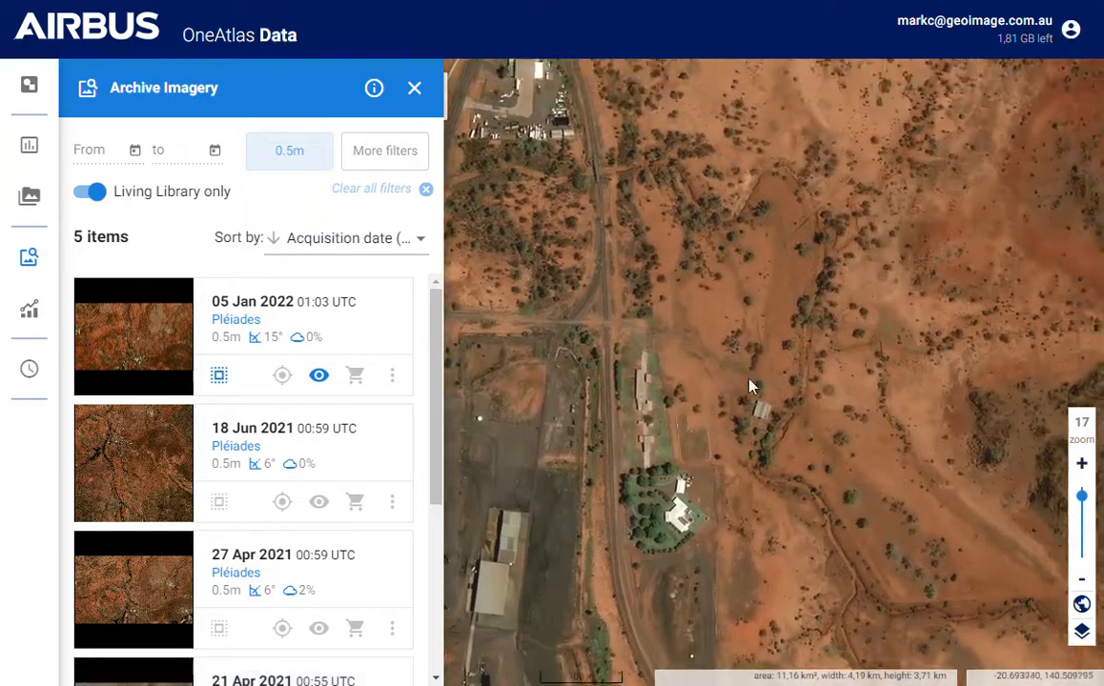
drag(655, 232, 781, 247)
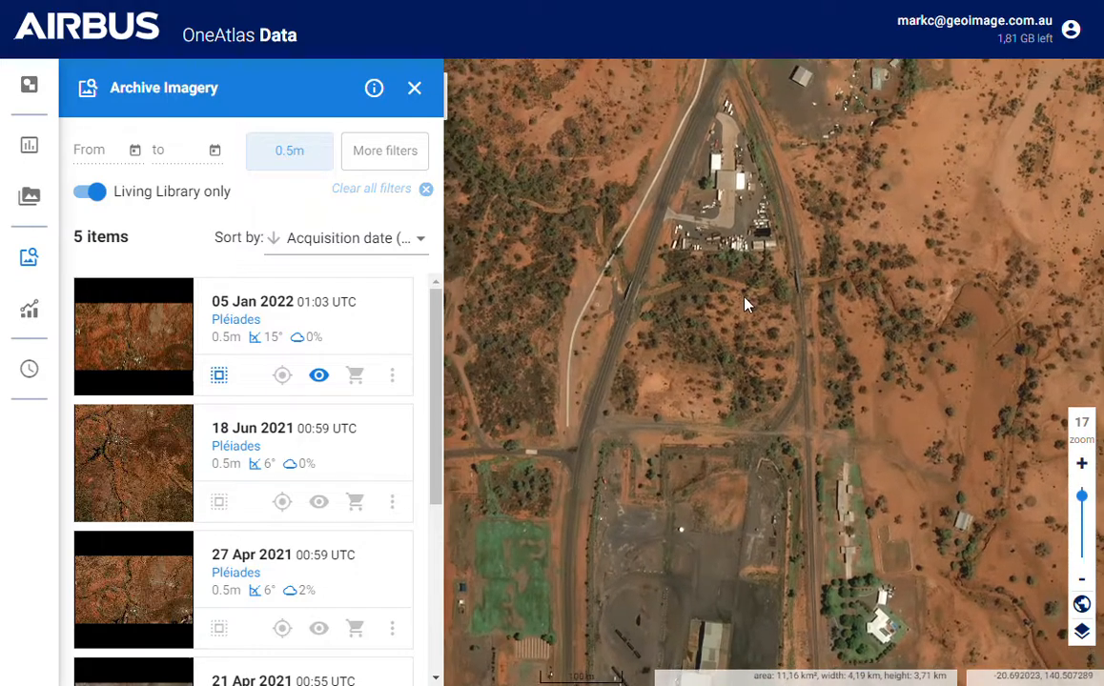
drag(672, 267, 681, 394)
drag(725, 237, 683, 271)
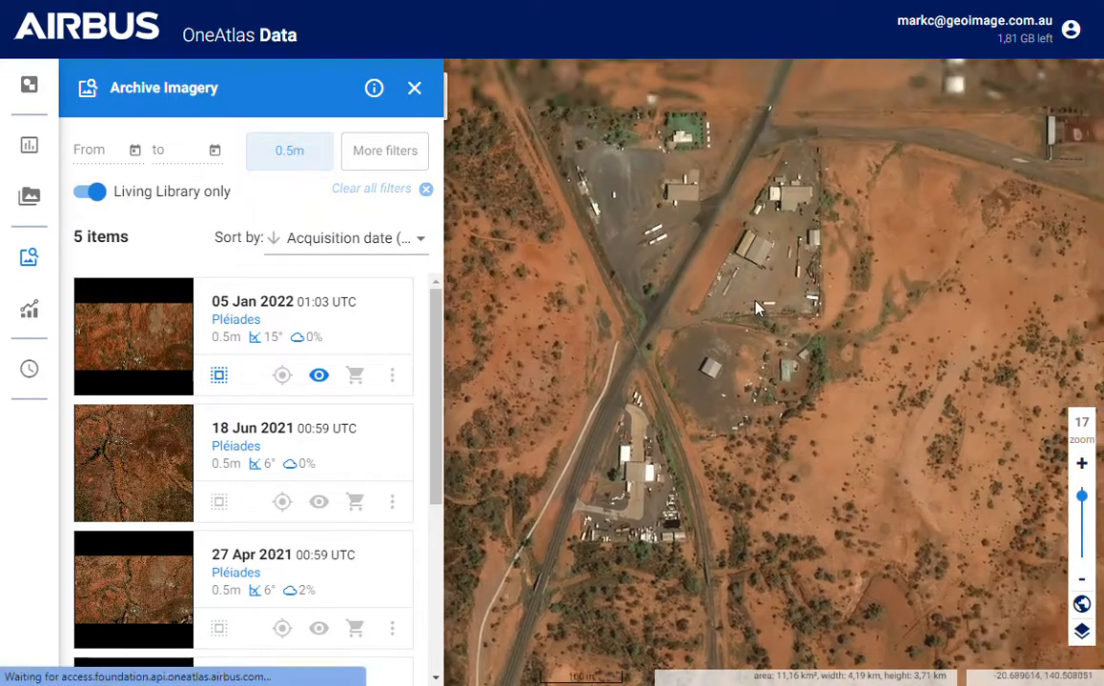
drag(704, 223, 579, 114)
drag(871, 355, 819, 460)
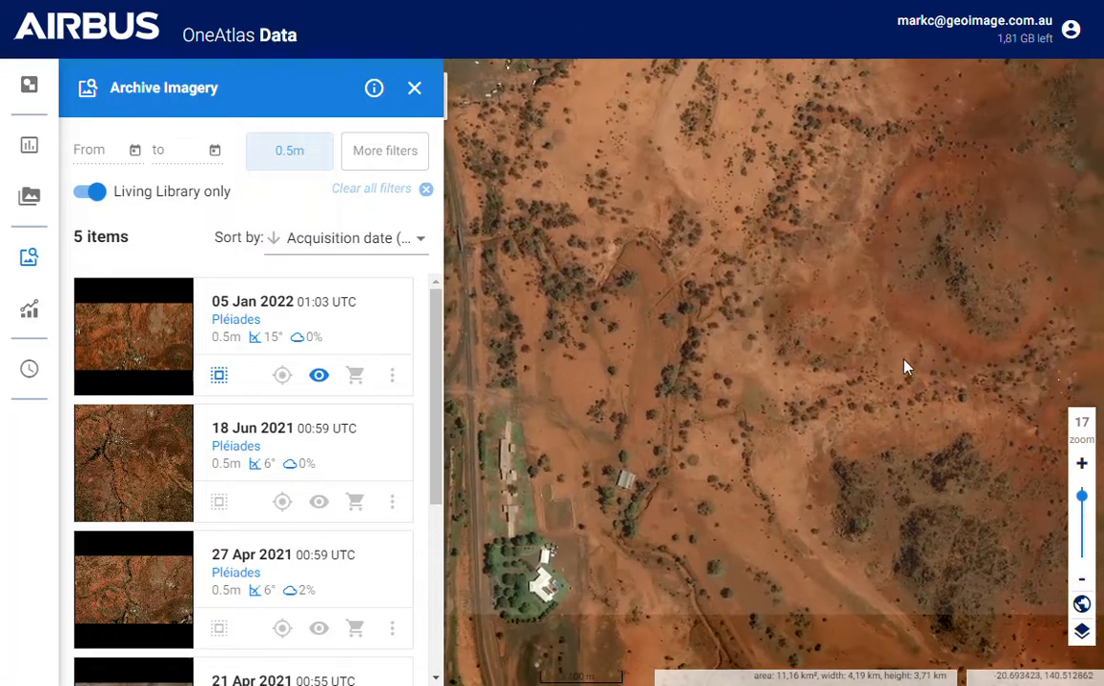
drag(906, 370, 556, 574)
drag(812, 376, 547, 358)
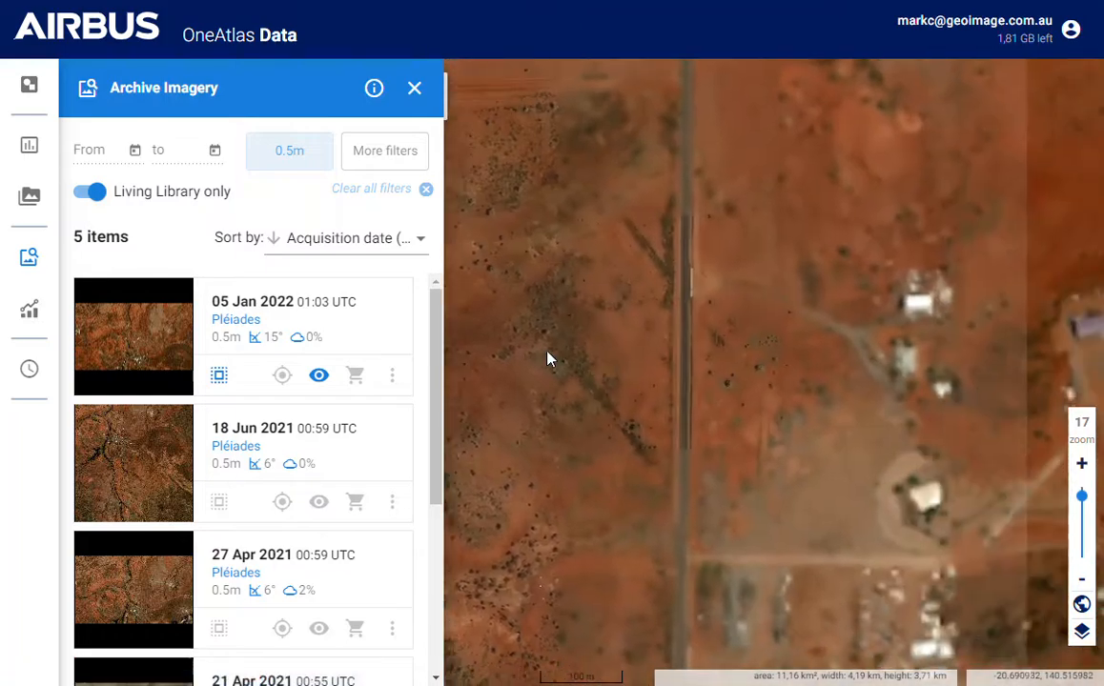
drag(924, 492, 758, 329)
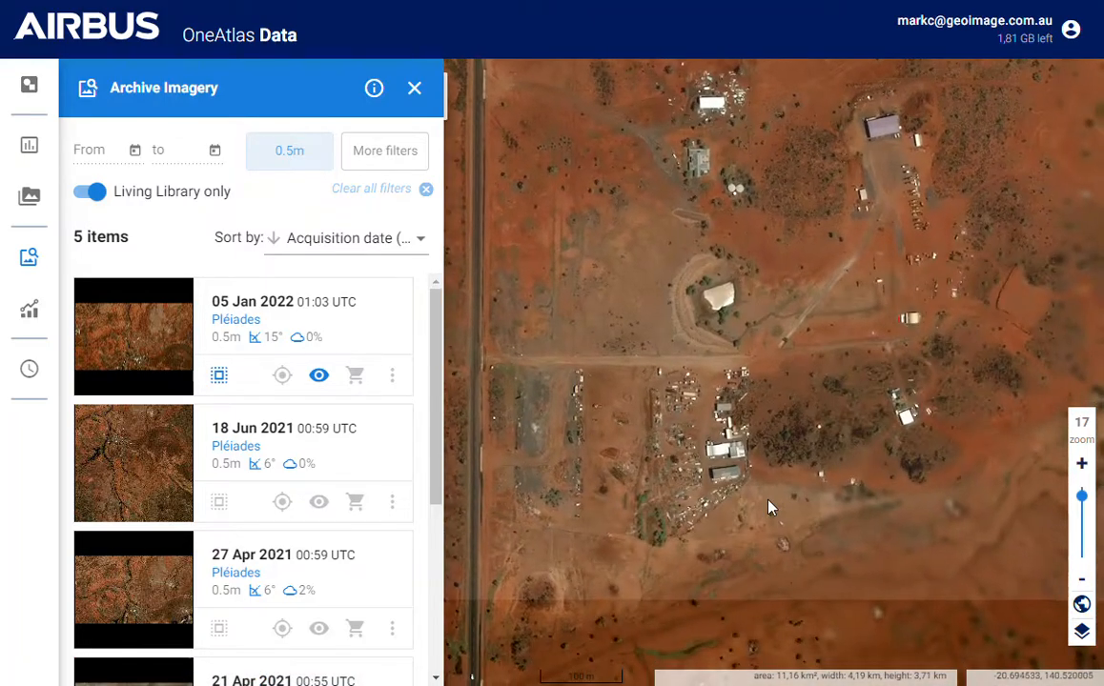
drag(694, 451, 692, 364)
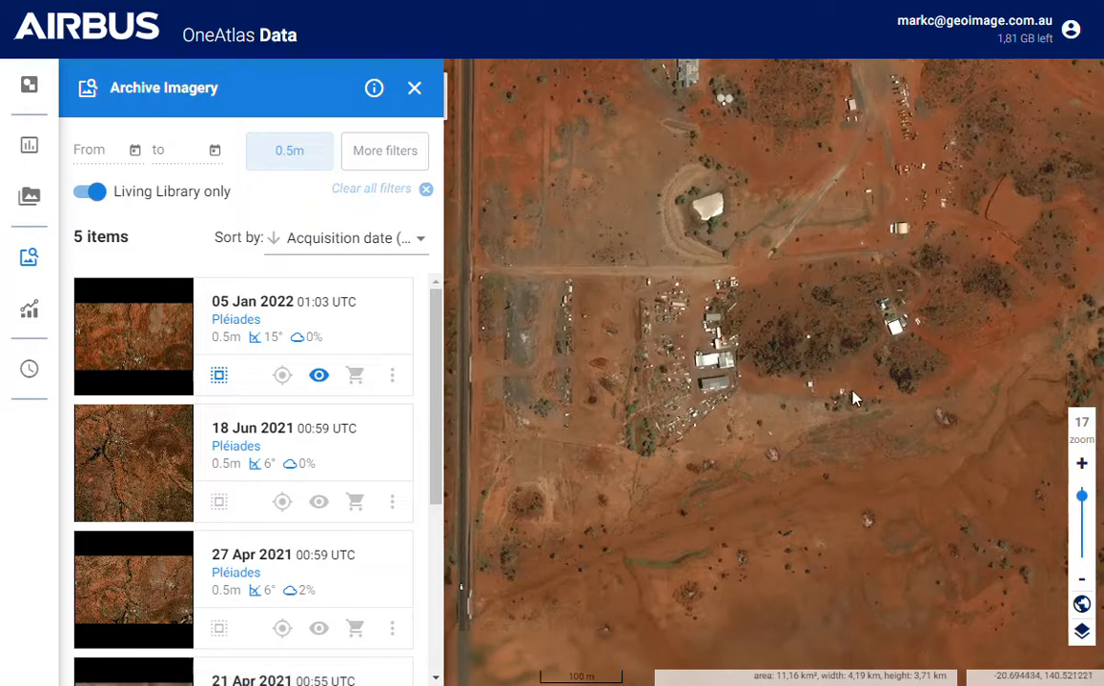
Examine the streamed 05 Jan 2022 image around the dam, sheds and yards east of the main road, continuing northward.
drag(854, 397, 801, 518)
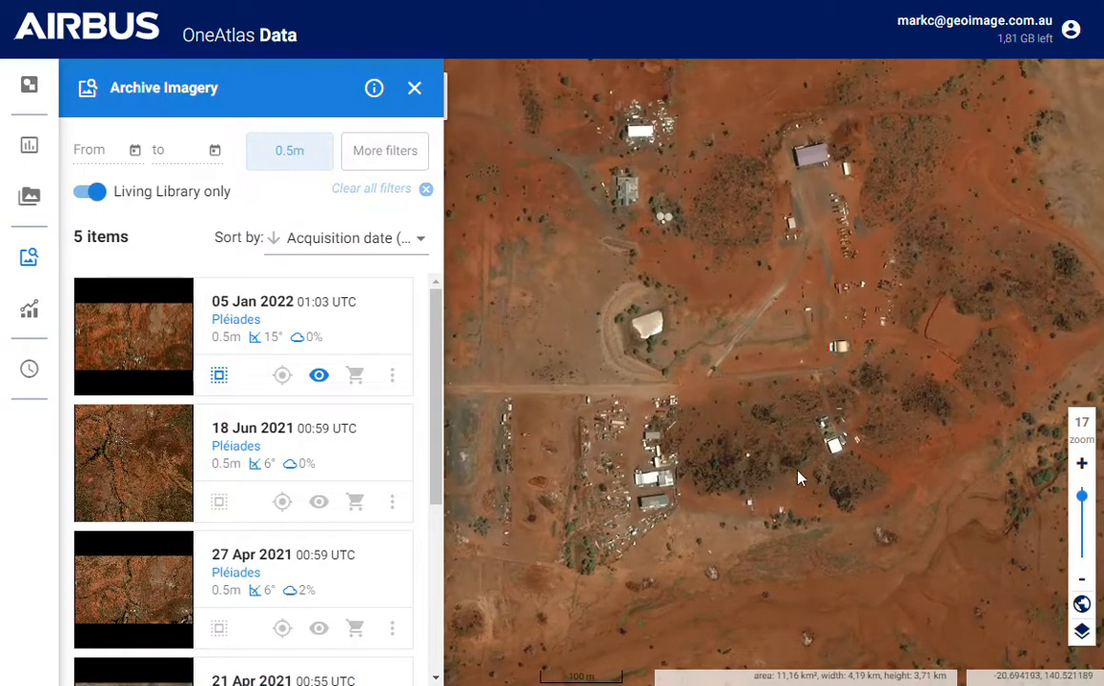
drag(833, 301, 910, 349)
drag(651, 201, 710, 304)
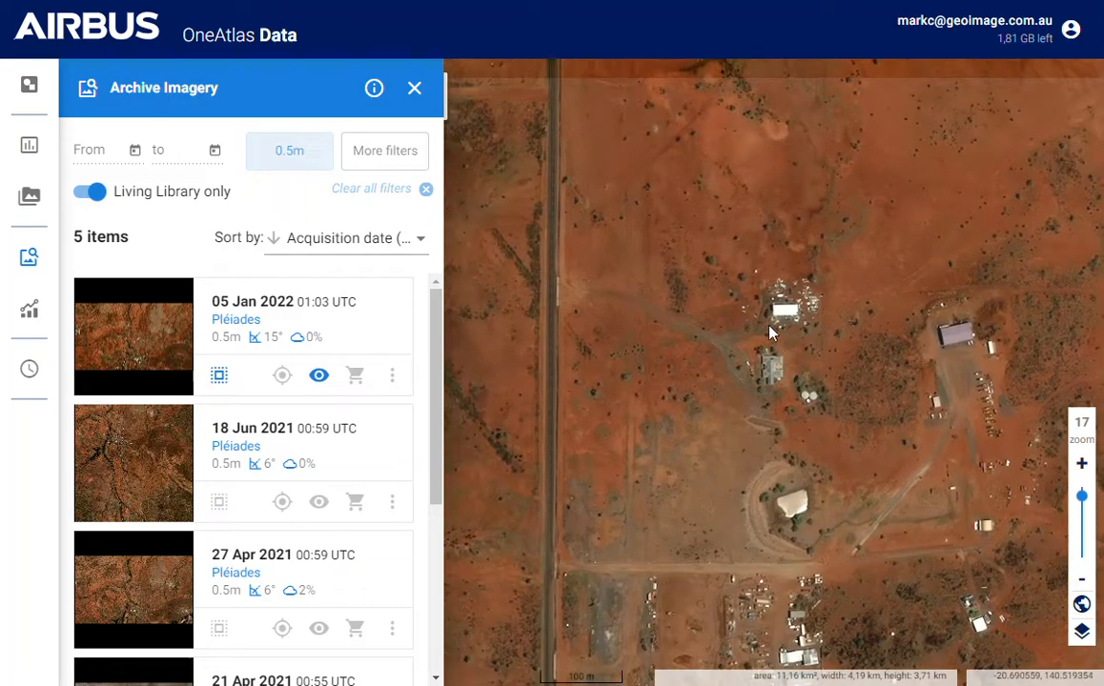
drag(785, 338, 759, 270)
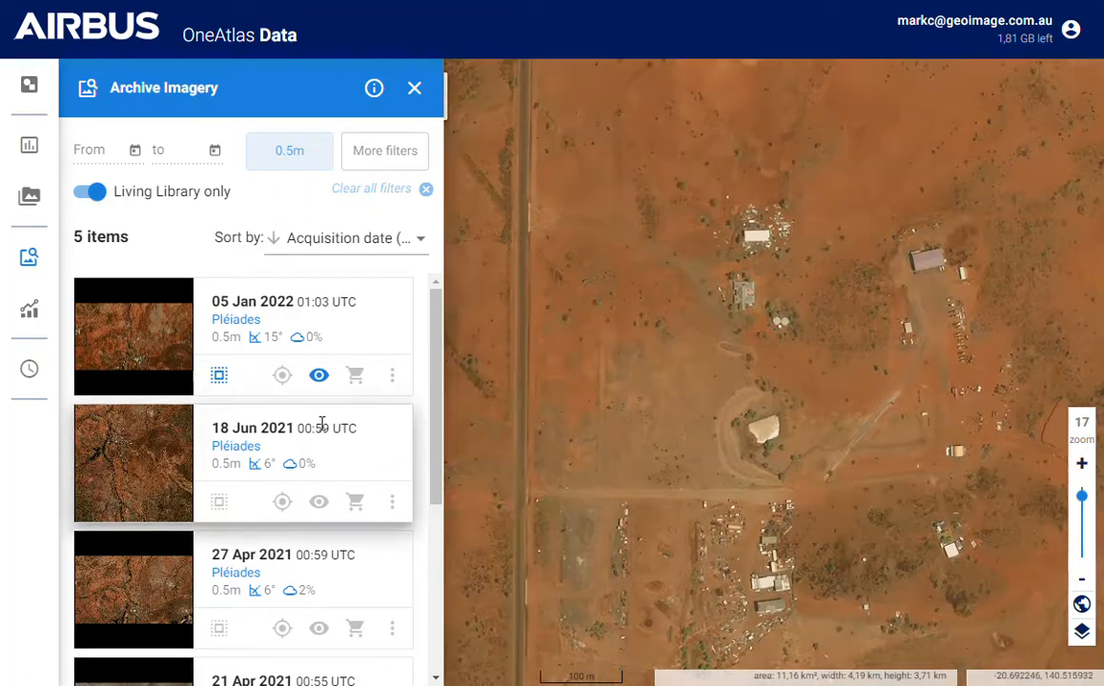
Open the order form for the 05 Jan 2022 Pléiades image and review its data volume and production options.
click(355, 378)
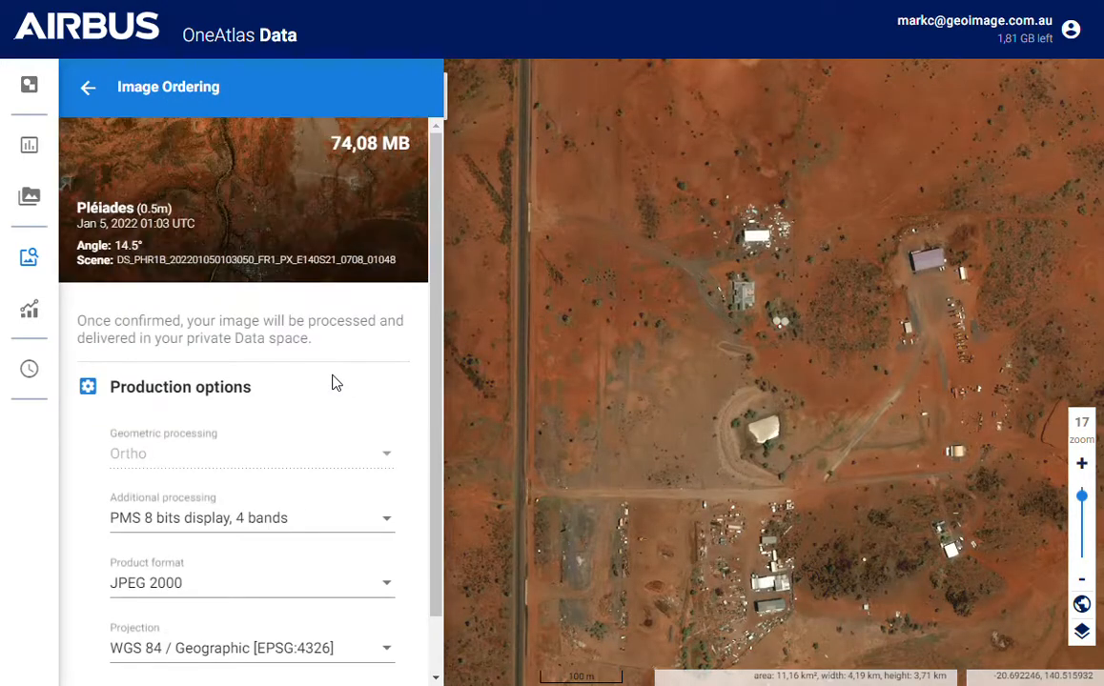
scroll(207, 230, down, 1)
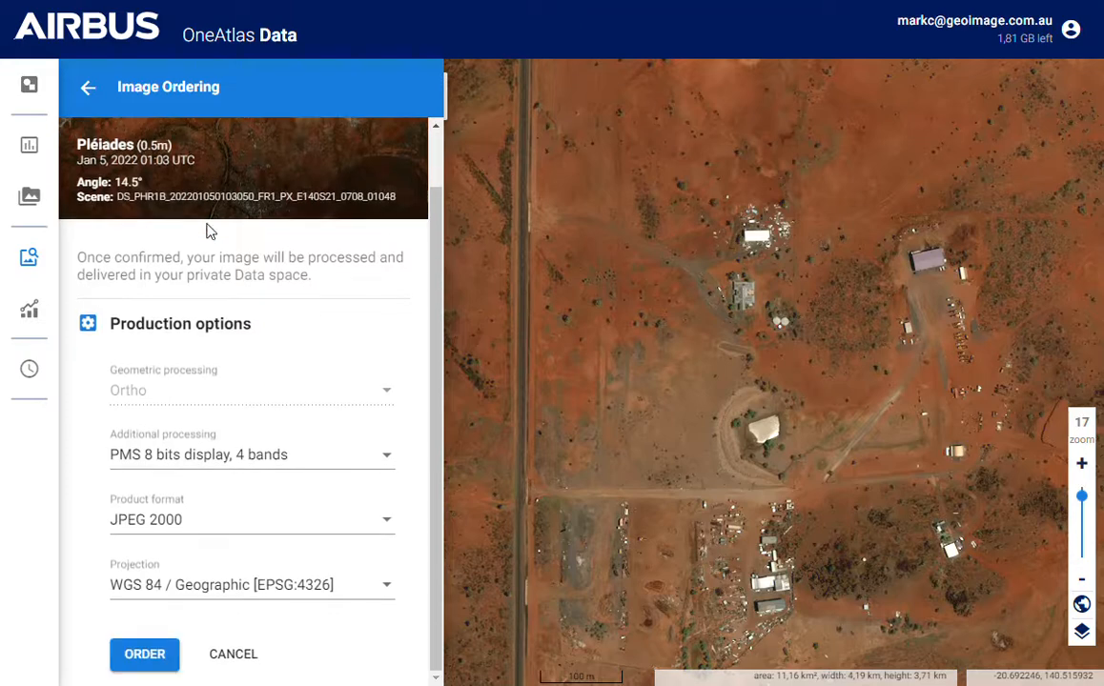
scroll(245, 301, up, 1)
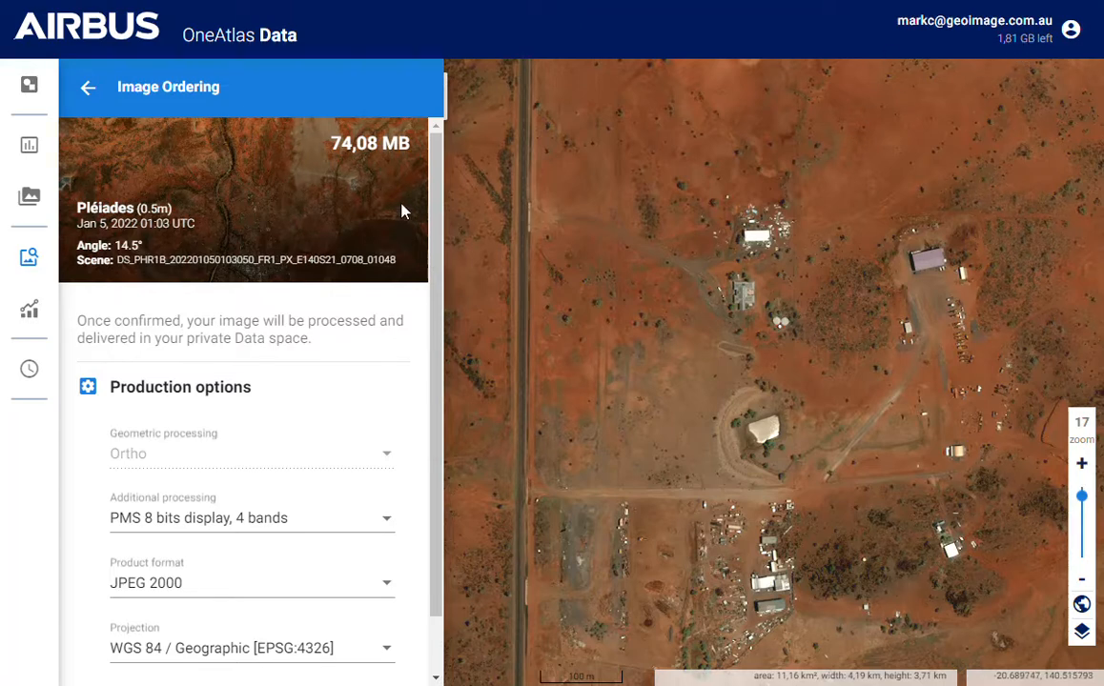
scroll(262, 396, down, 2)
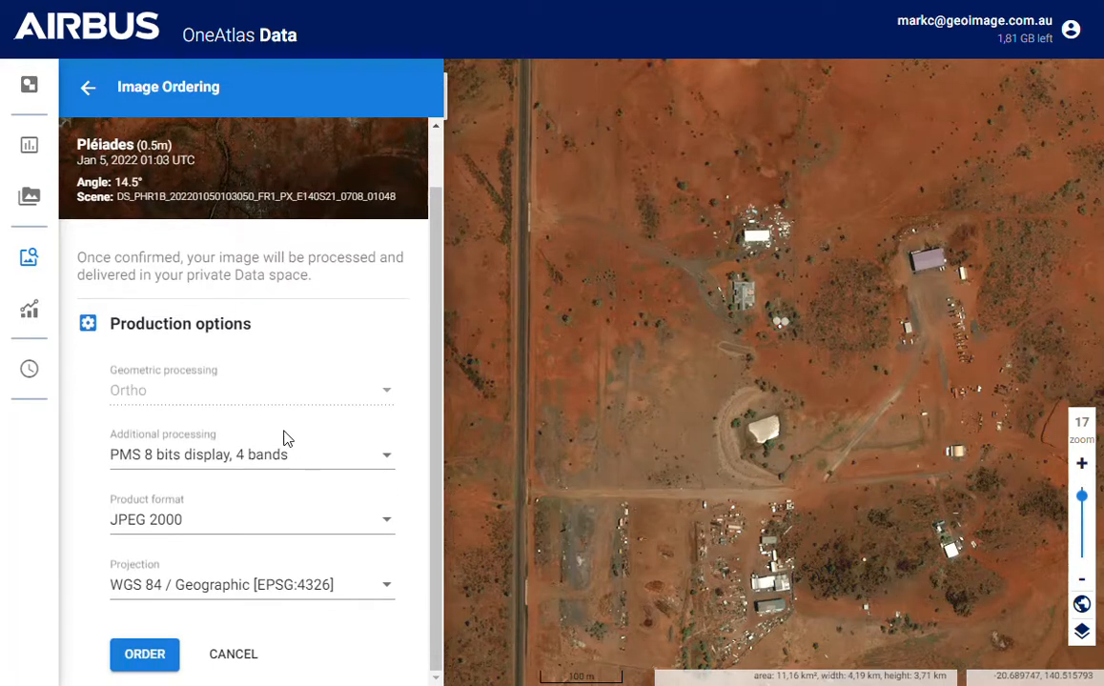
scroll(262, 397, up, 2)
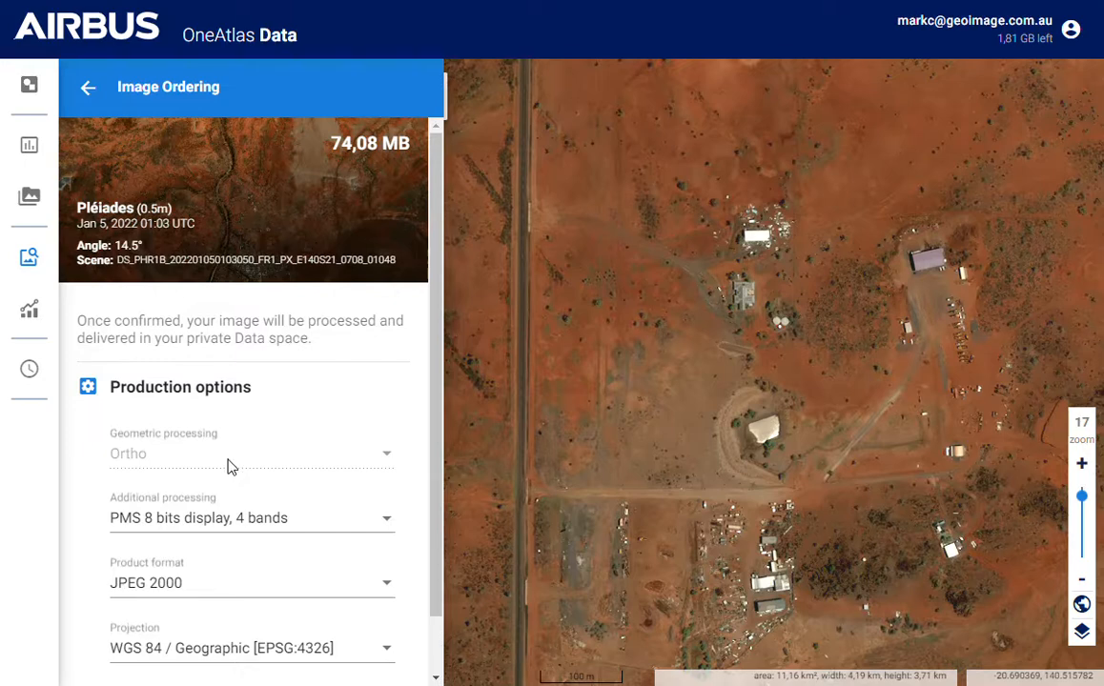
scroll(228, 464, down, 1)
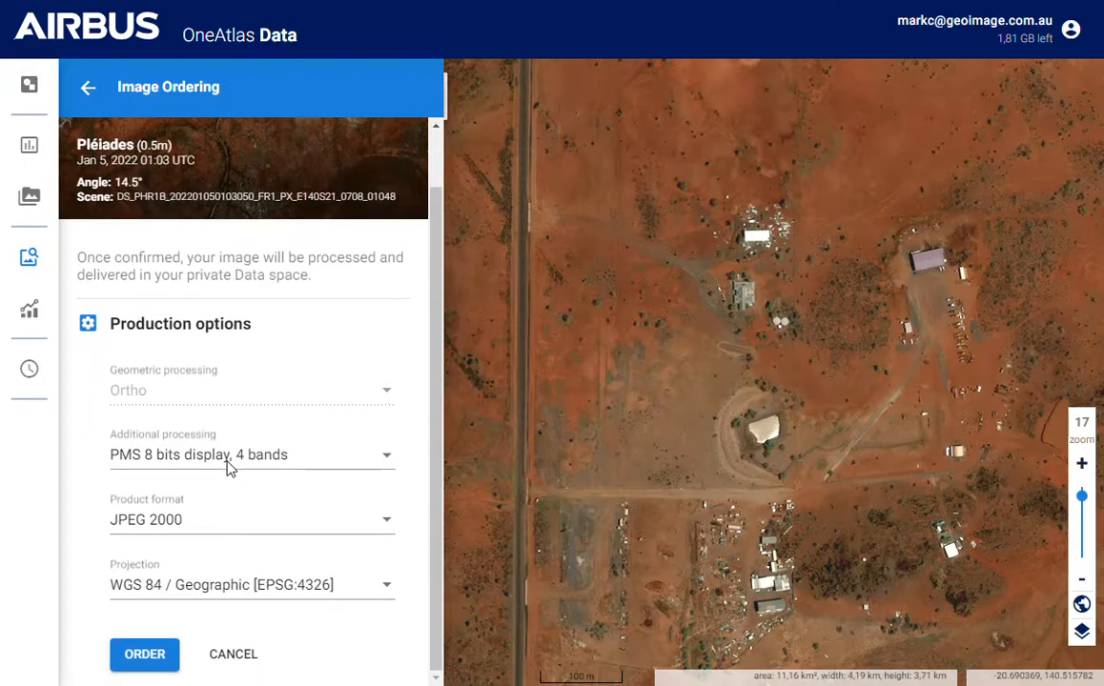
Check the available additional processing, product format and projection choices for the image, then cancel the order.
click(363, 461)
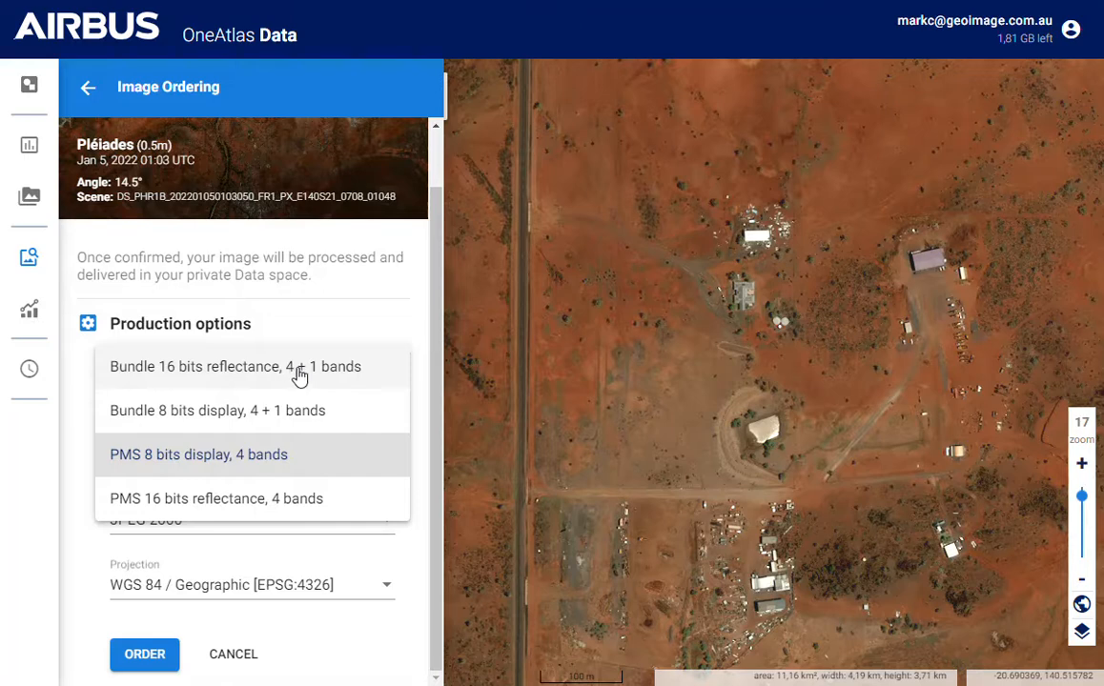
click(92, 556)
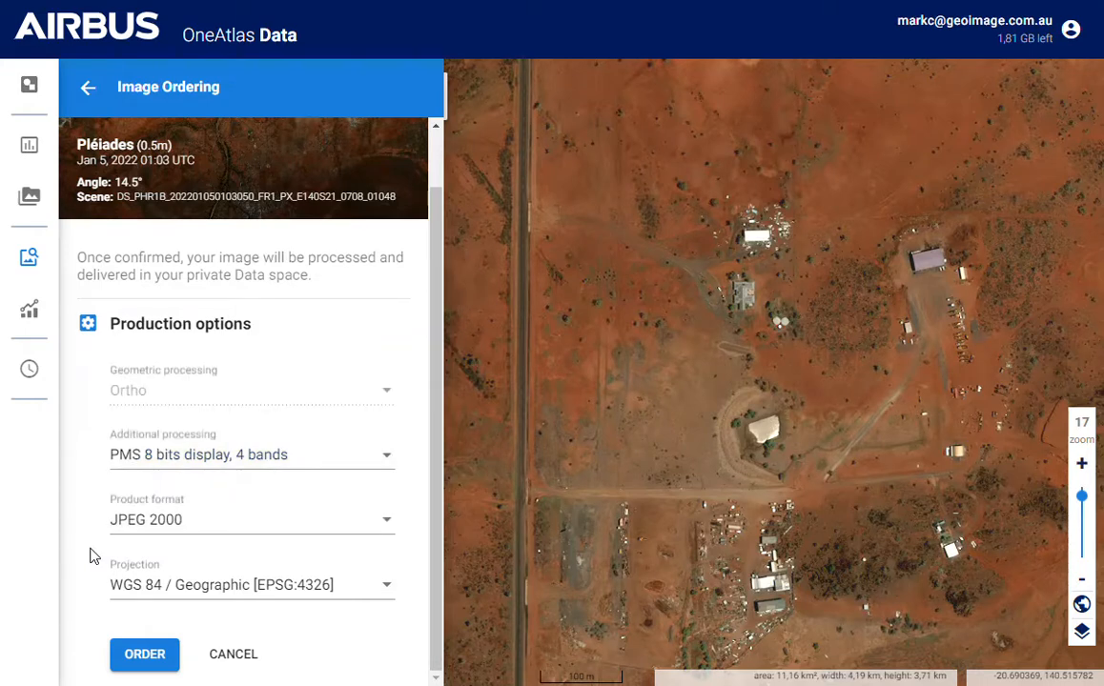
click(149, 519)
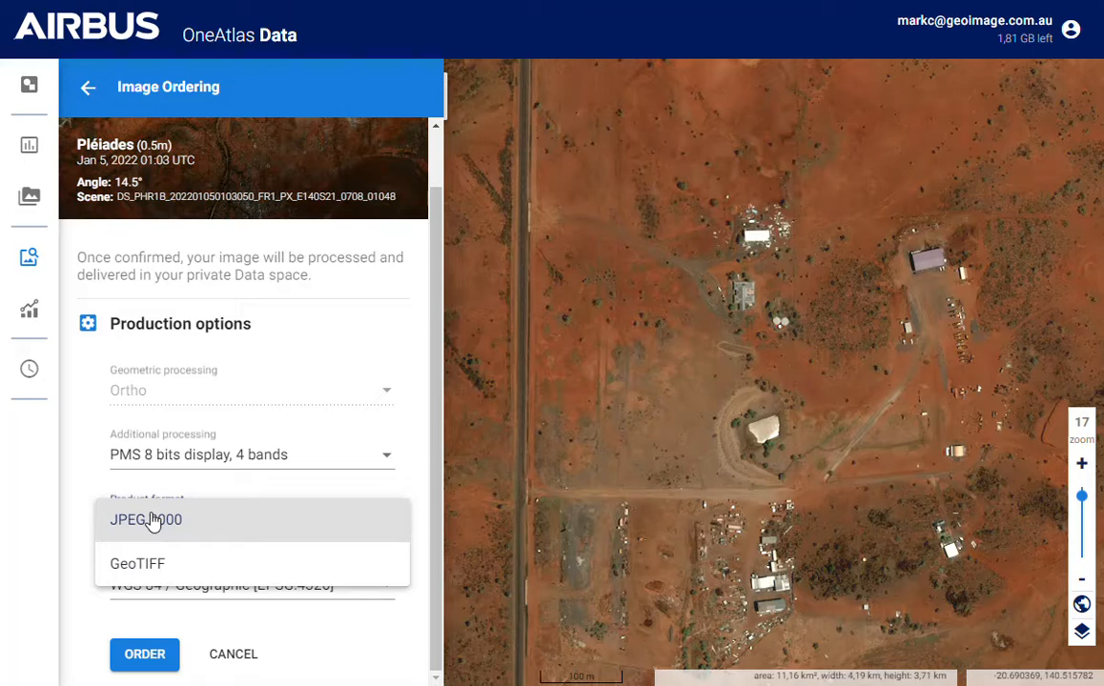
click(78, 505)
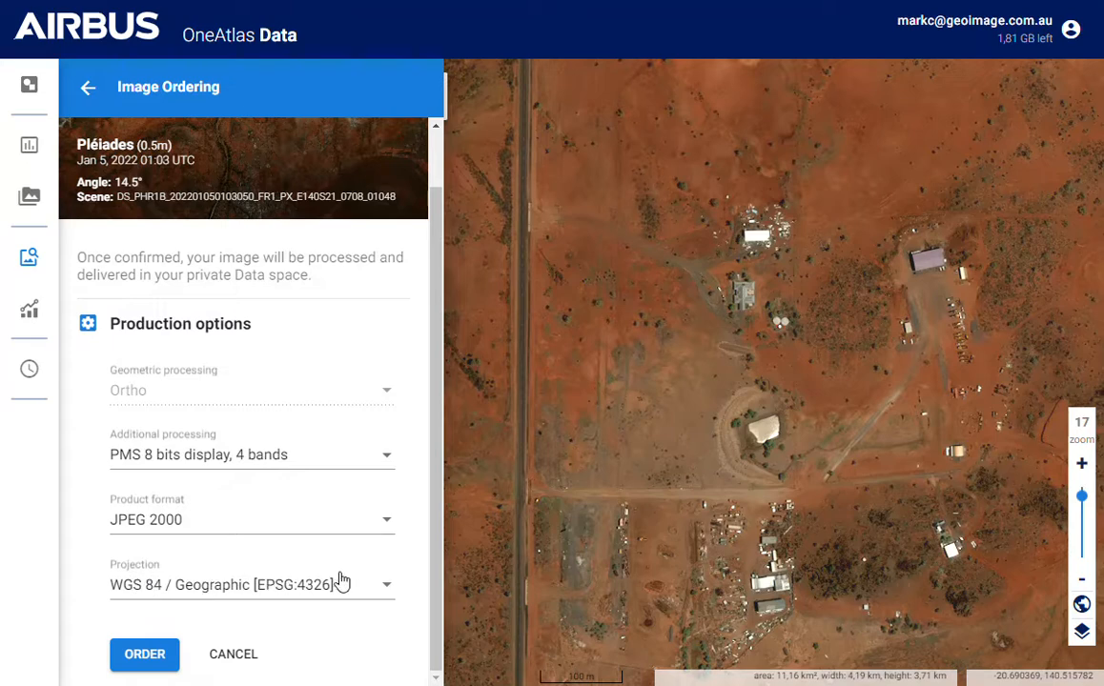
click(387, 587)
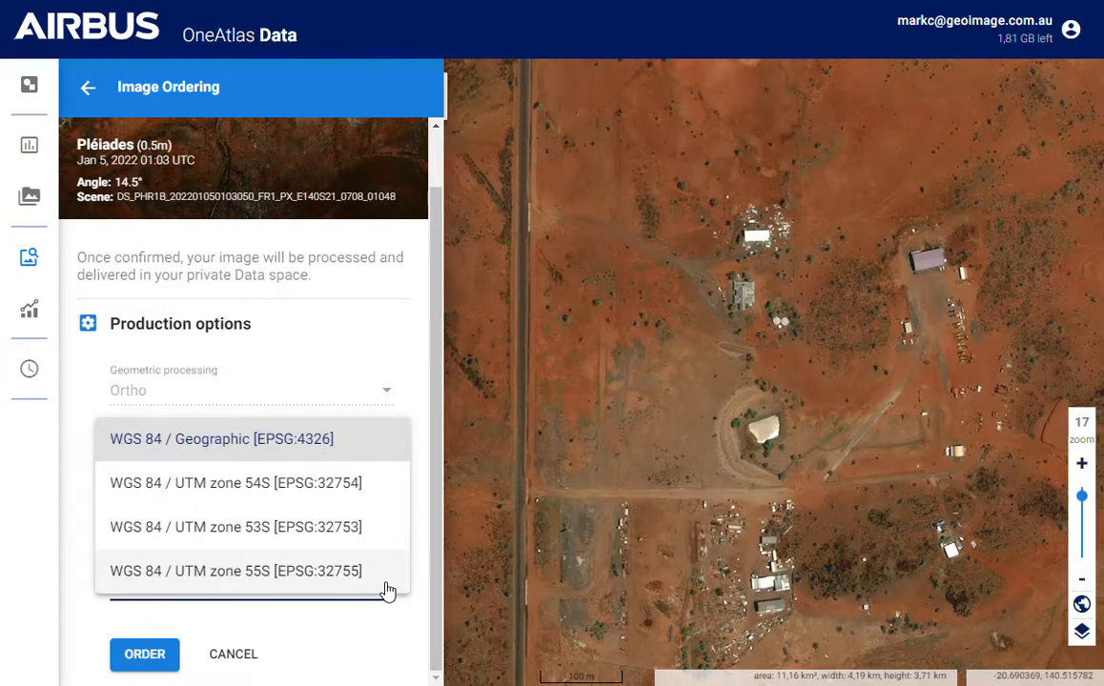
click(200, 448)
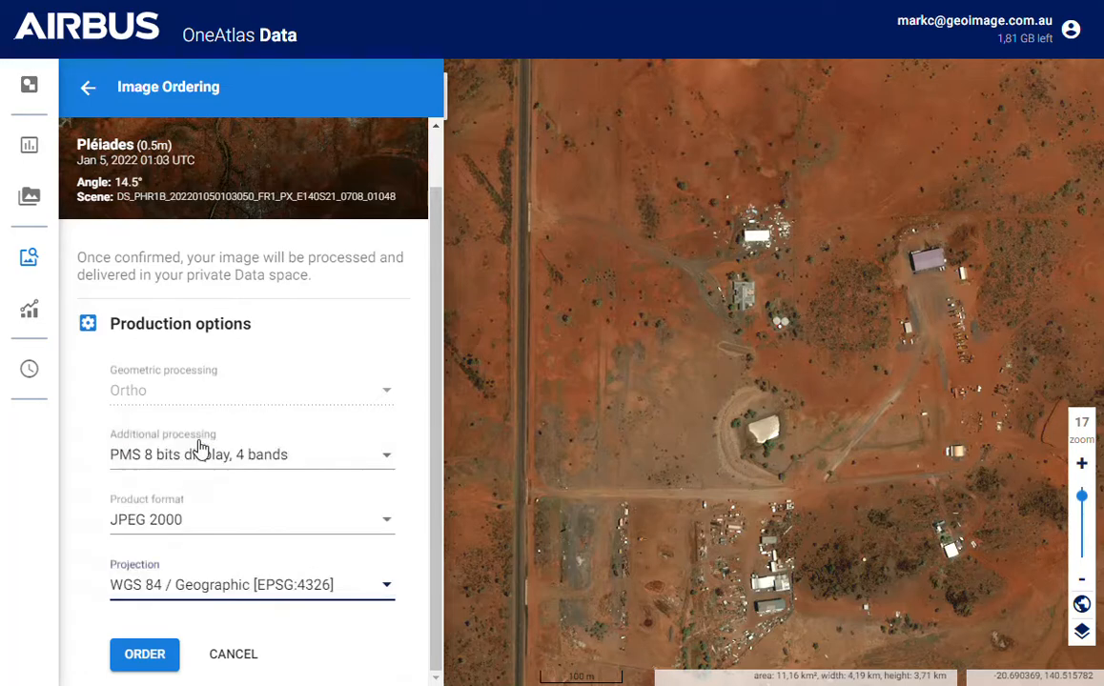
click(143, 655)
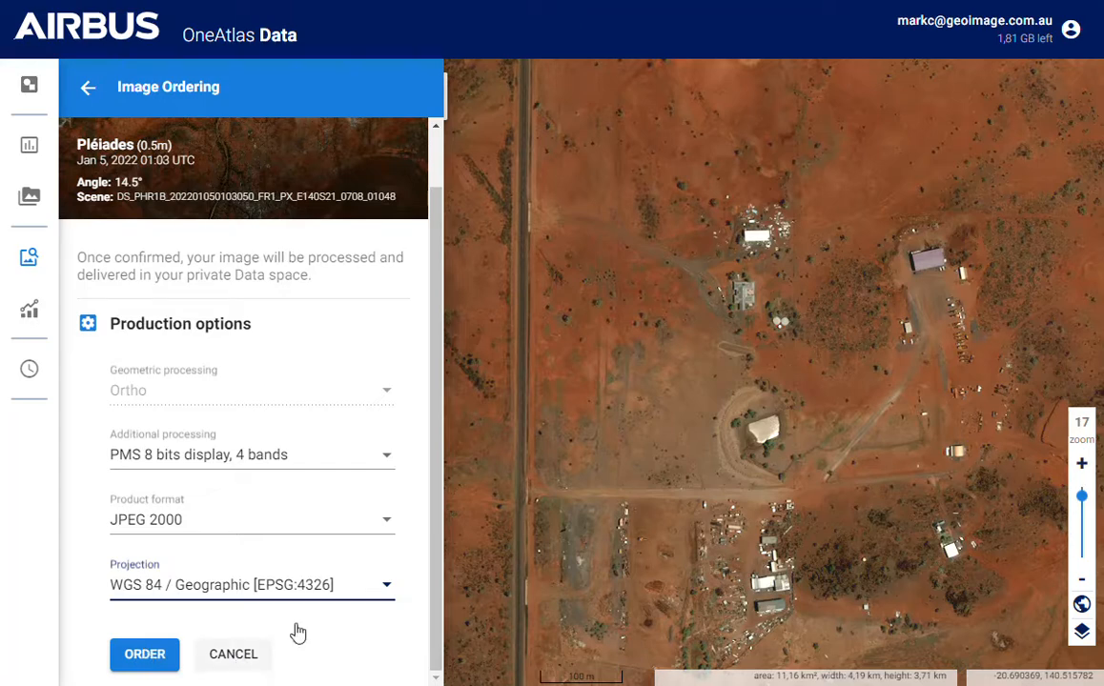
click(233, 655)
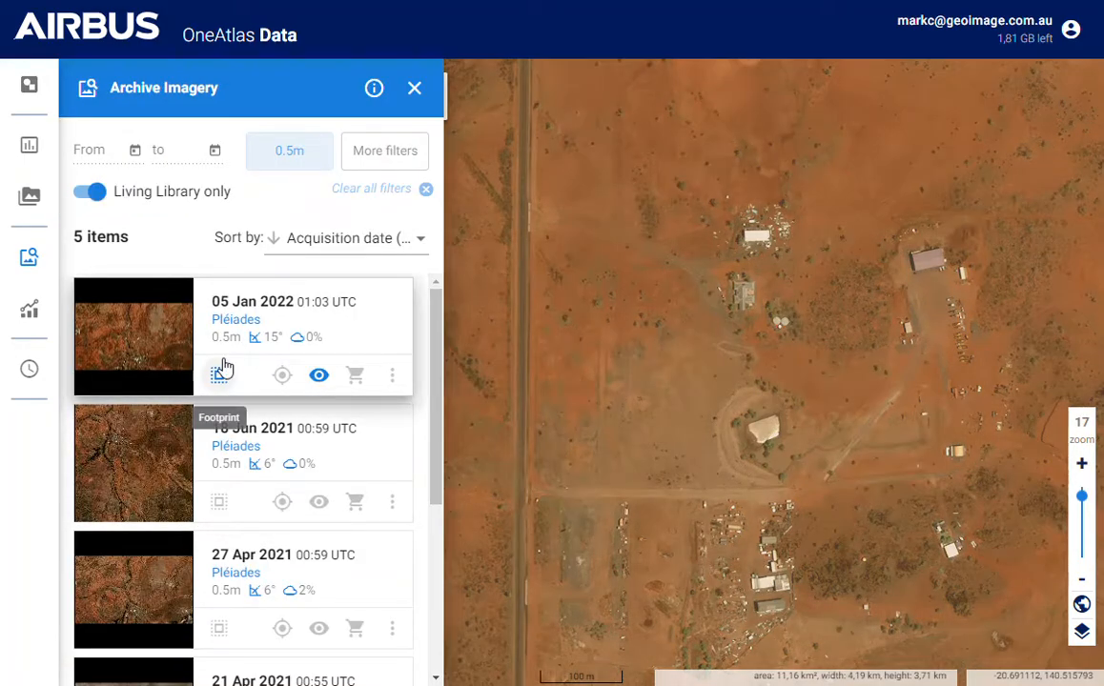
click(220, 374)
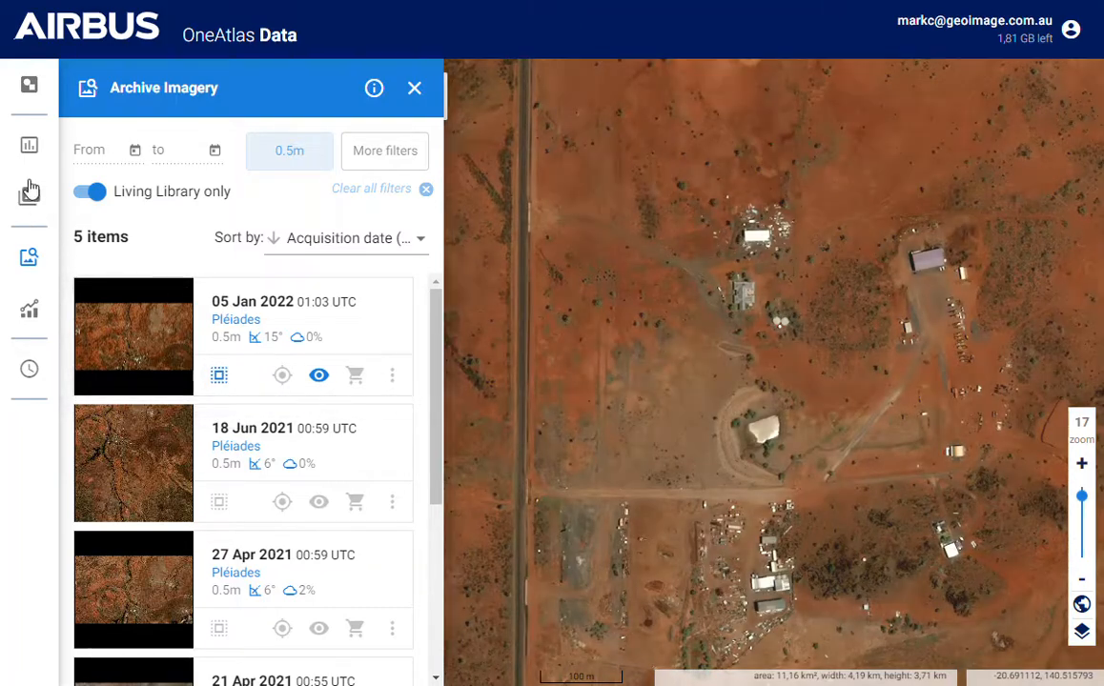
Open the collection of delivered images in My Data and browse its scenes, returning to the first 05 Jan 2022 Pléiades image.
click(29, 197)
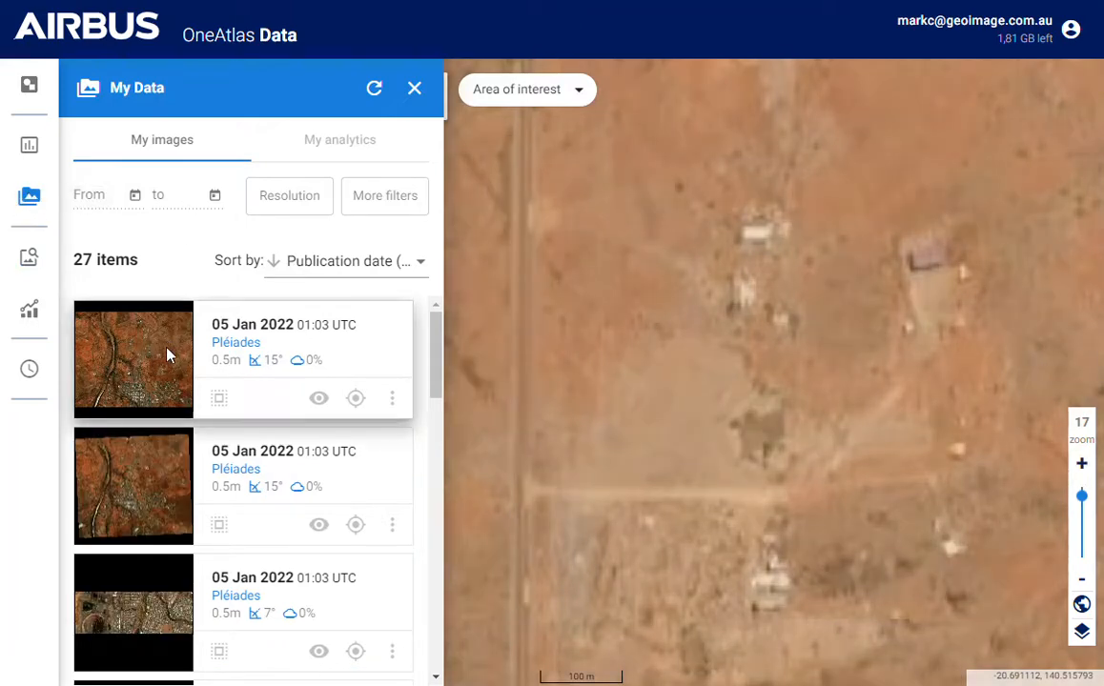
scroll(166, 356, down, 4)
scroll(167, 355, up, 4)
scroll(167, 356, down, 6)
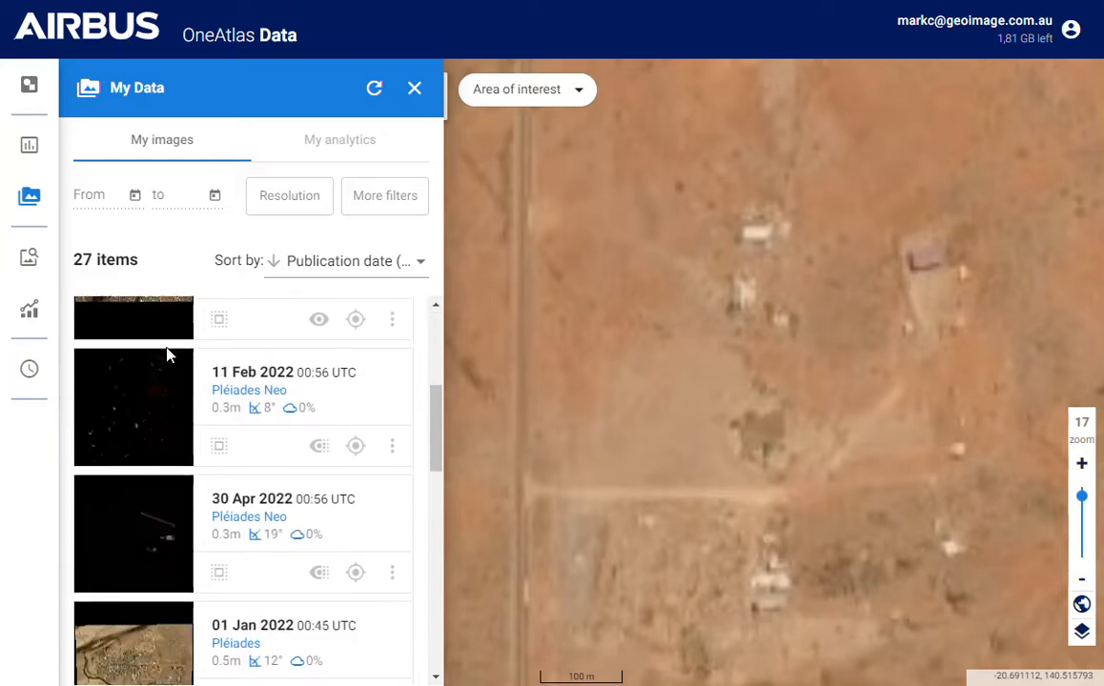
scroll(167, 356, up, 6)
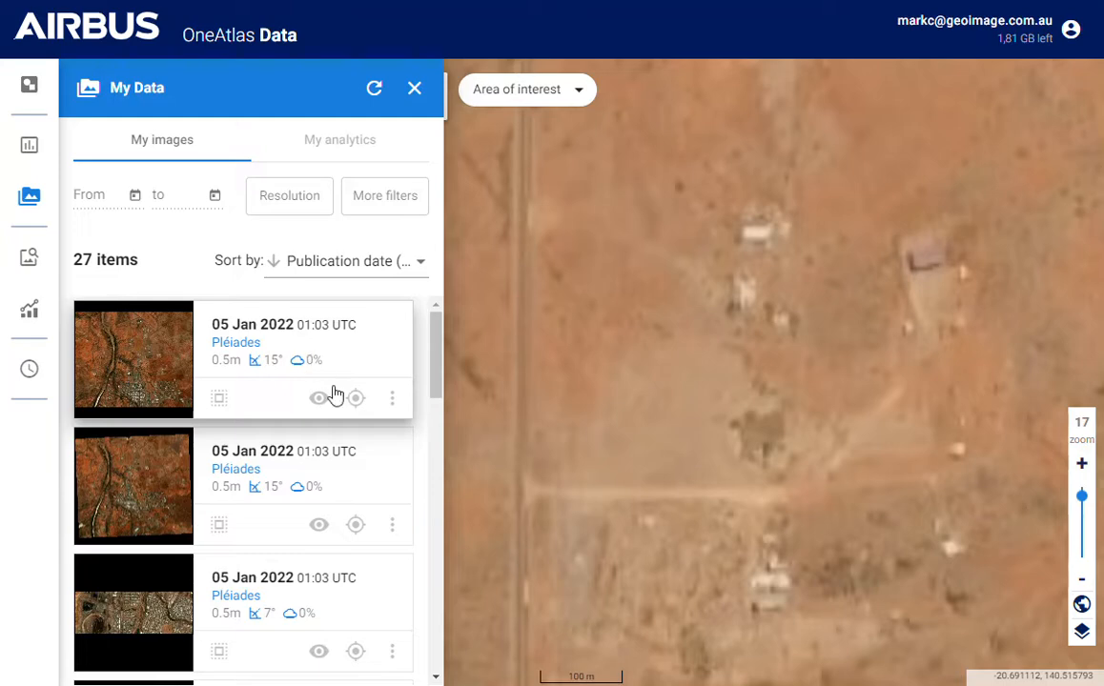
View the streaming links for the first 05 Jan 2022 Pléiades image in My Data, then close them.
click(392, 398)
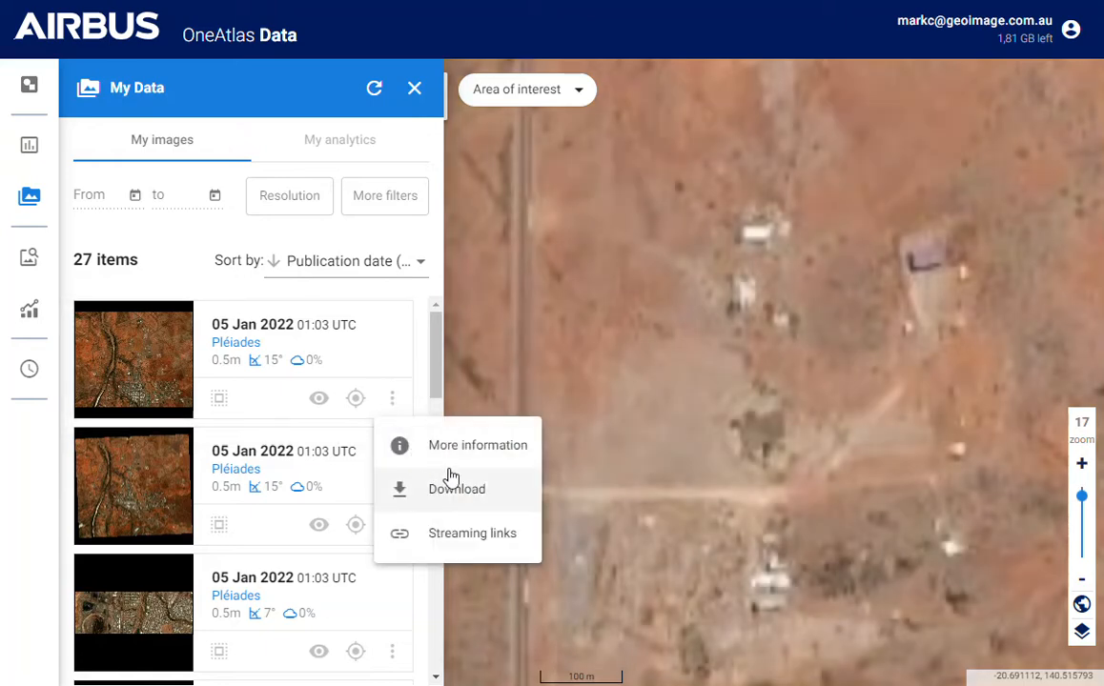
click(461, 549)
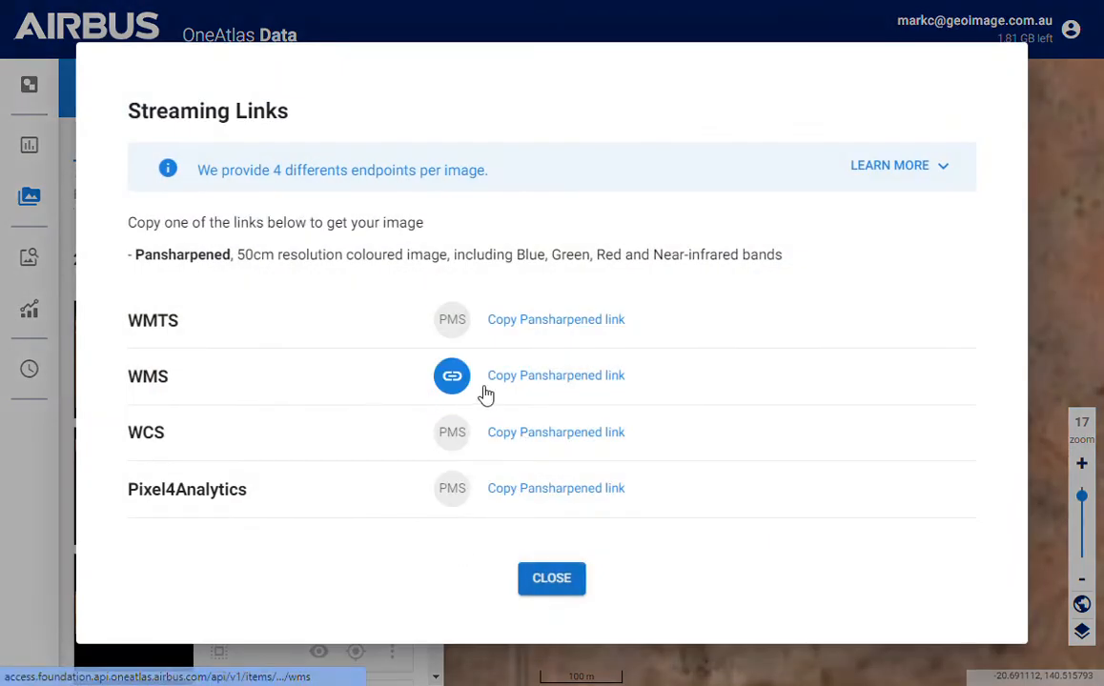
click(552, 580)
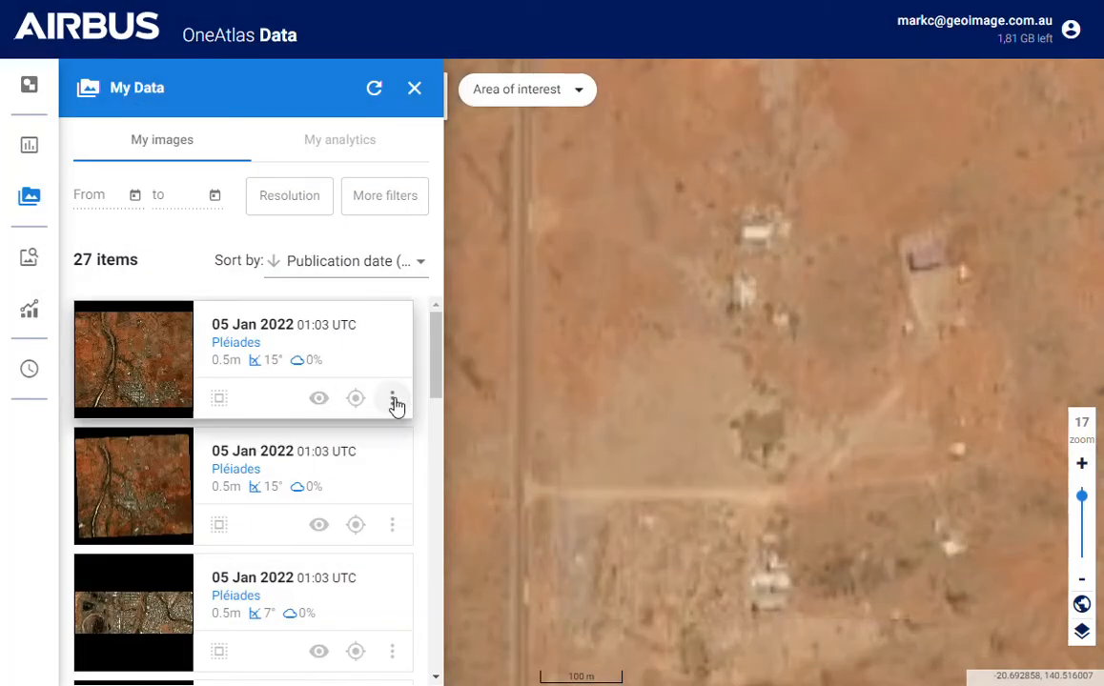
Request the ZIP download of the first 05 Jan 2022 Pléiades image in My Data, then cancel saving the file.
click(392, 399)
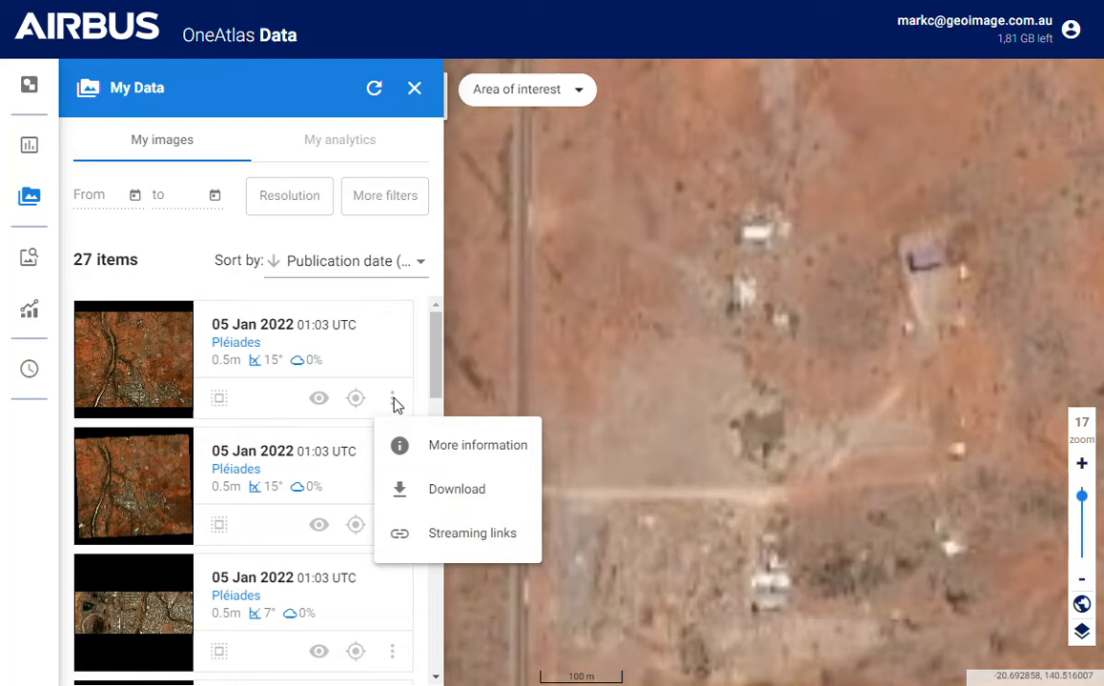
click(454, 495)
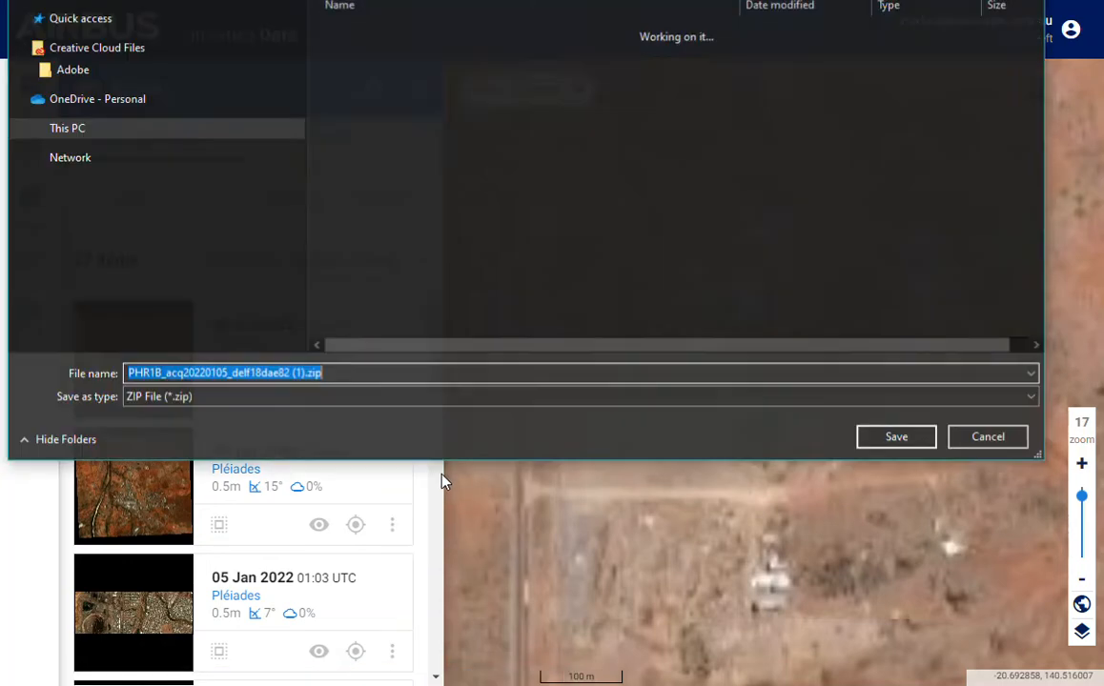
click(988, 438)
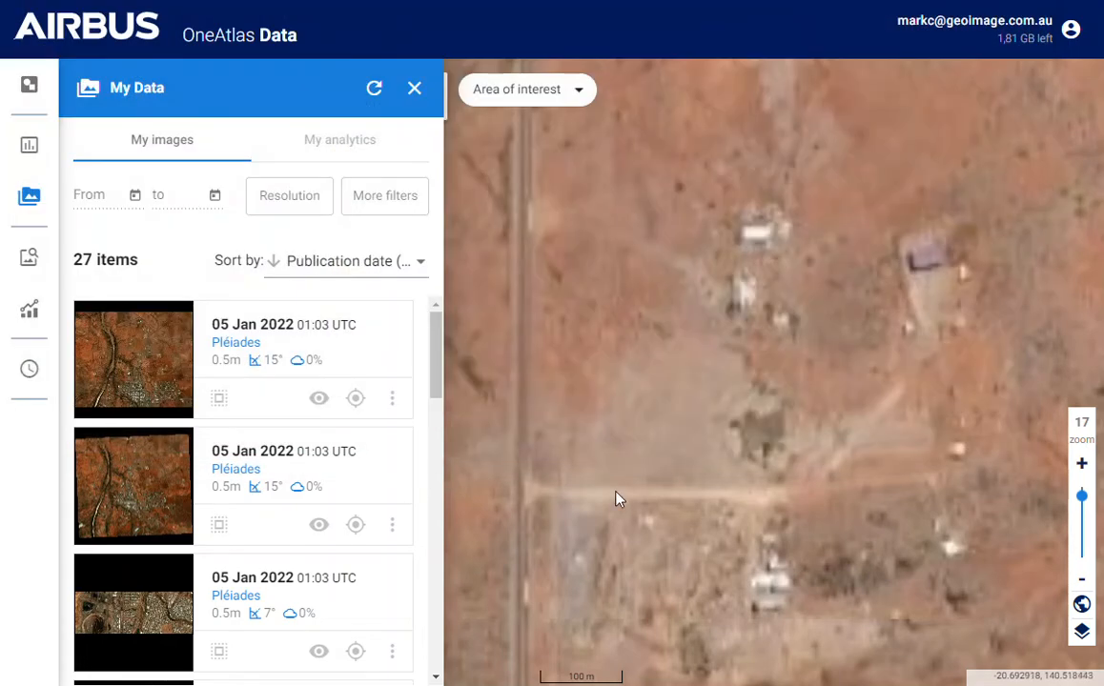
Close the My Data image list and return to the full basemap around Cloncurry.
click(414, 89)
drag(572, 454, 453, 442)
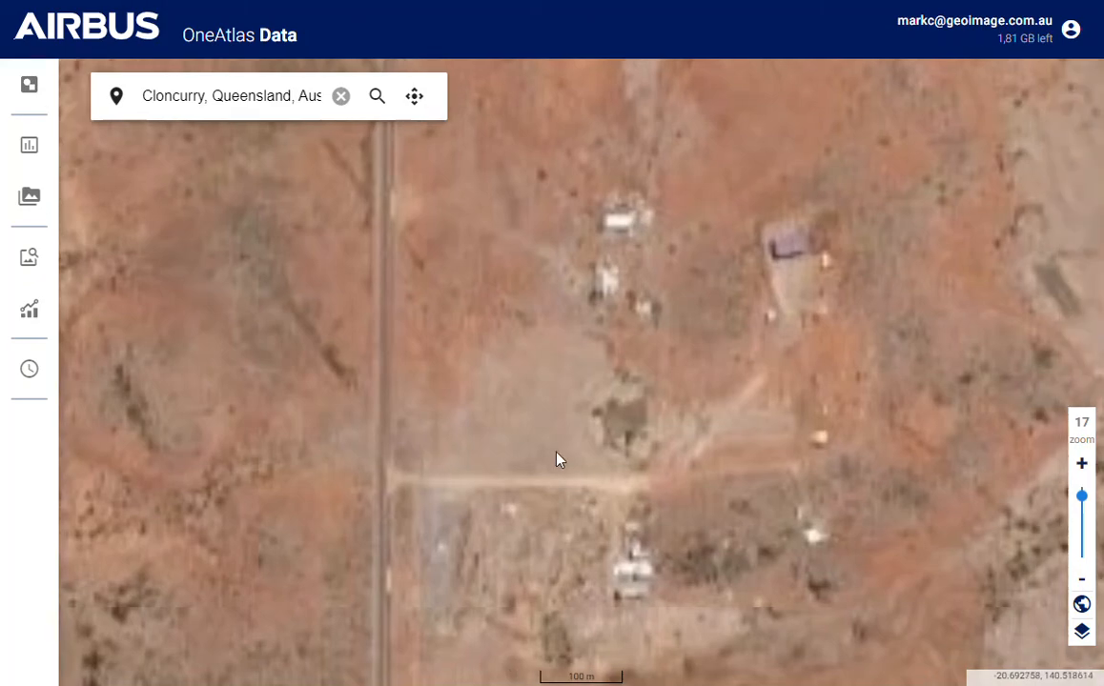